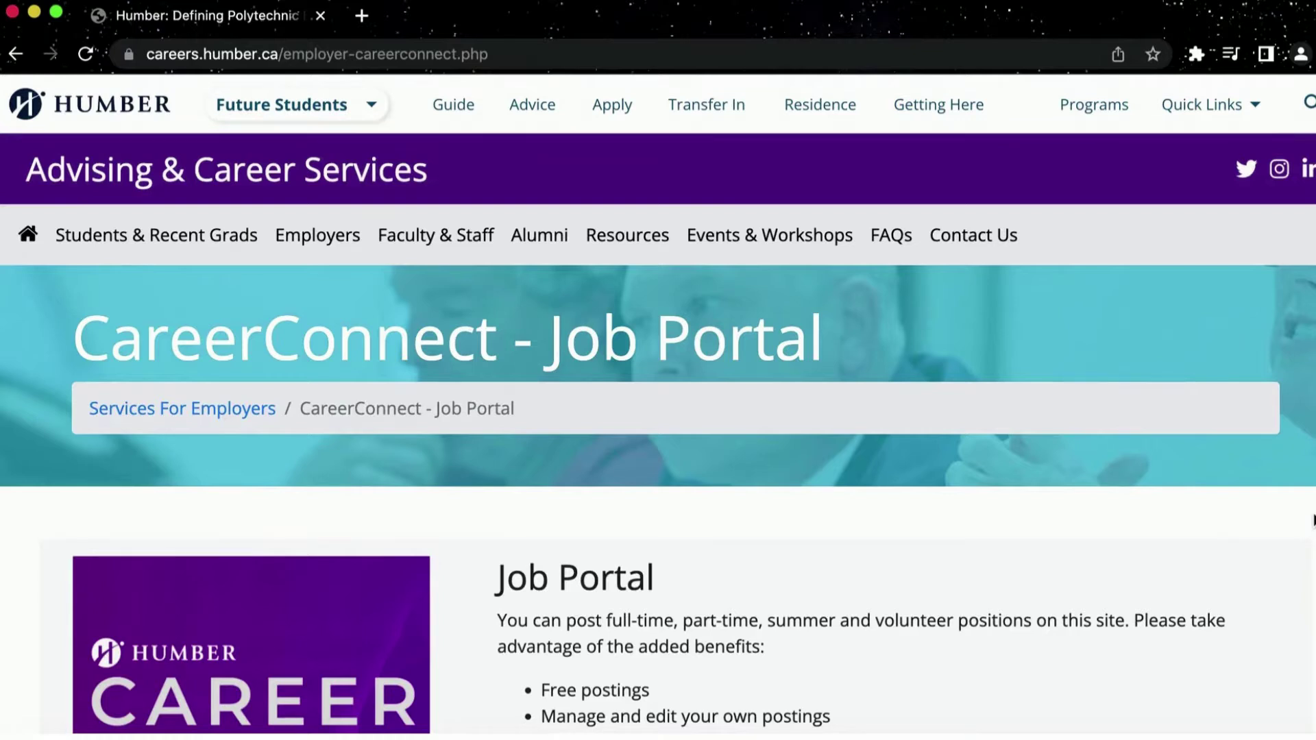
scroll(1312, 519, down, 4)
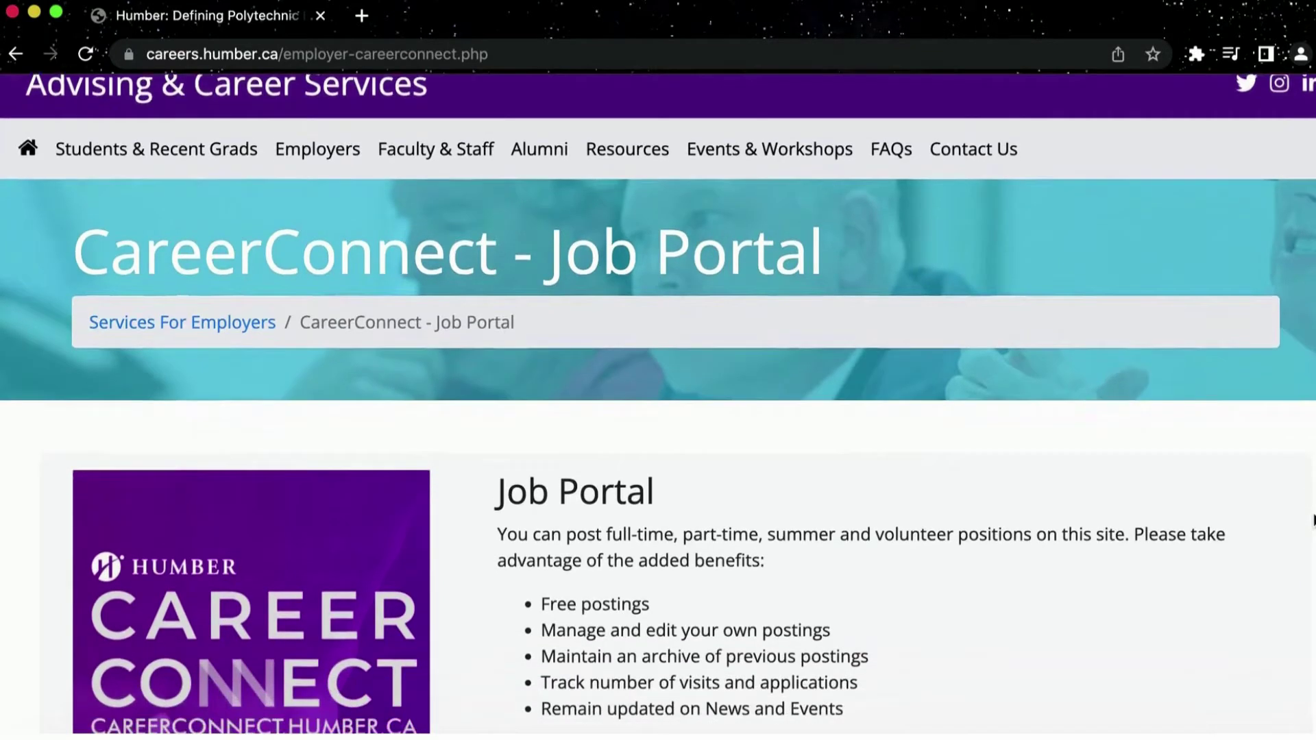
scroll(1312, 518, down, 3)
scroll(1312, 520, down, 2)
scroll(1312, 519, down, 4)
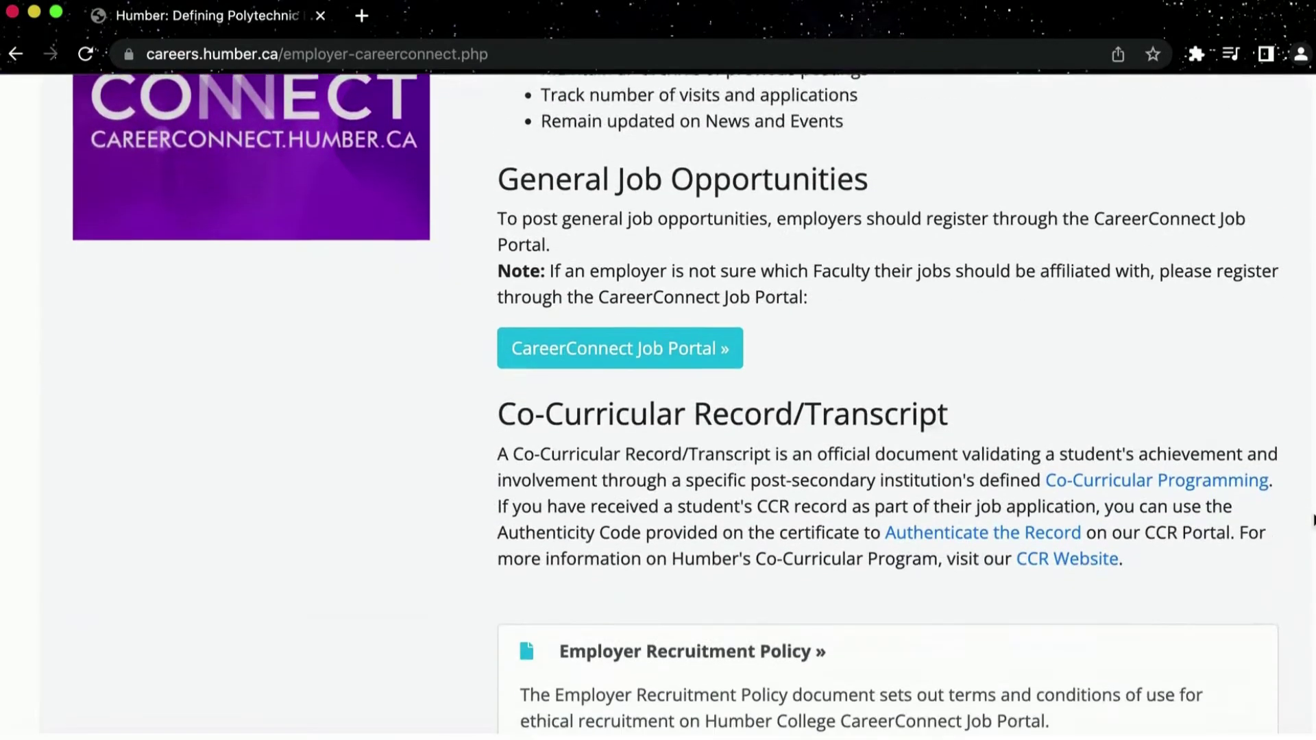
scroll(1312, 520, down, 2)
scroll(1313, 519, down, 3)
scroll(1312, 519, down, 3)
scroll(1312, 519, down, 2)
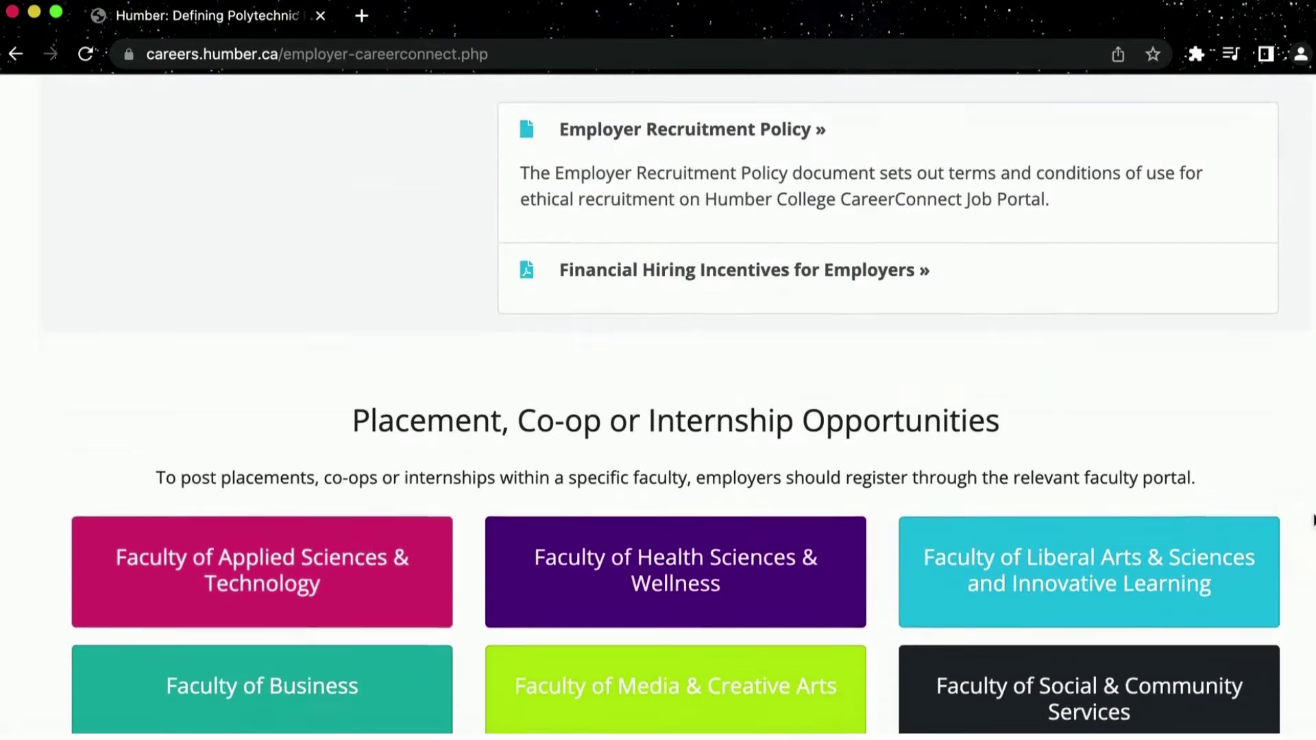
scroll(1312, 519, down, 3)
scroll(1312, 519, down, 2)
scroll(1311, 519, down, 2)
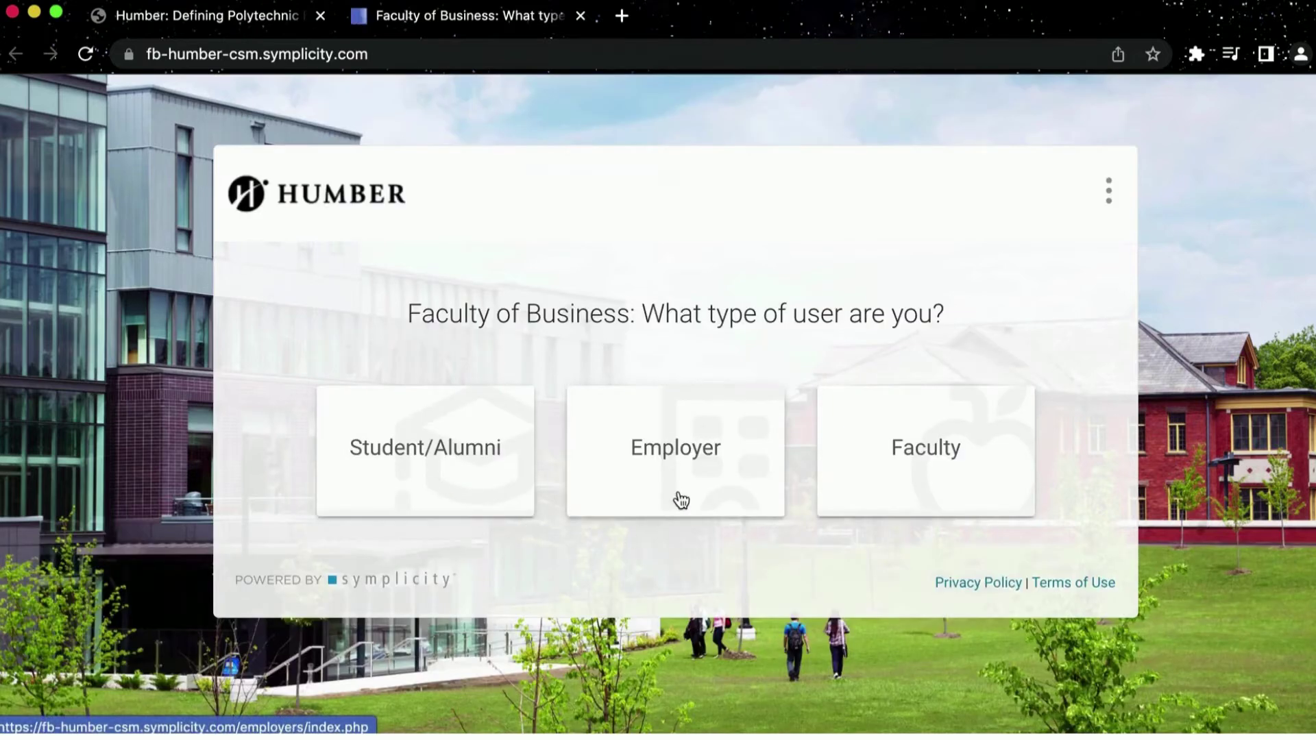
Enter the portal as an employer and choose Employers to reach the Sign Up tab.
click(681, 501)
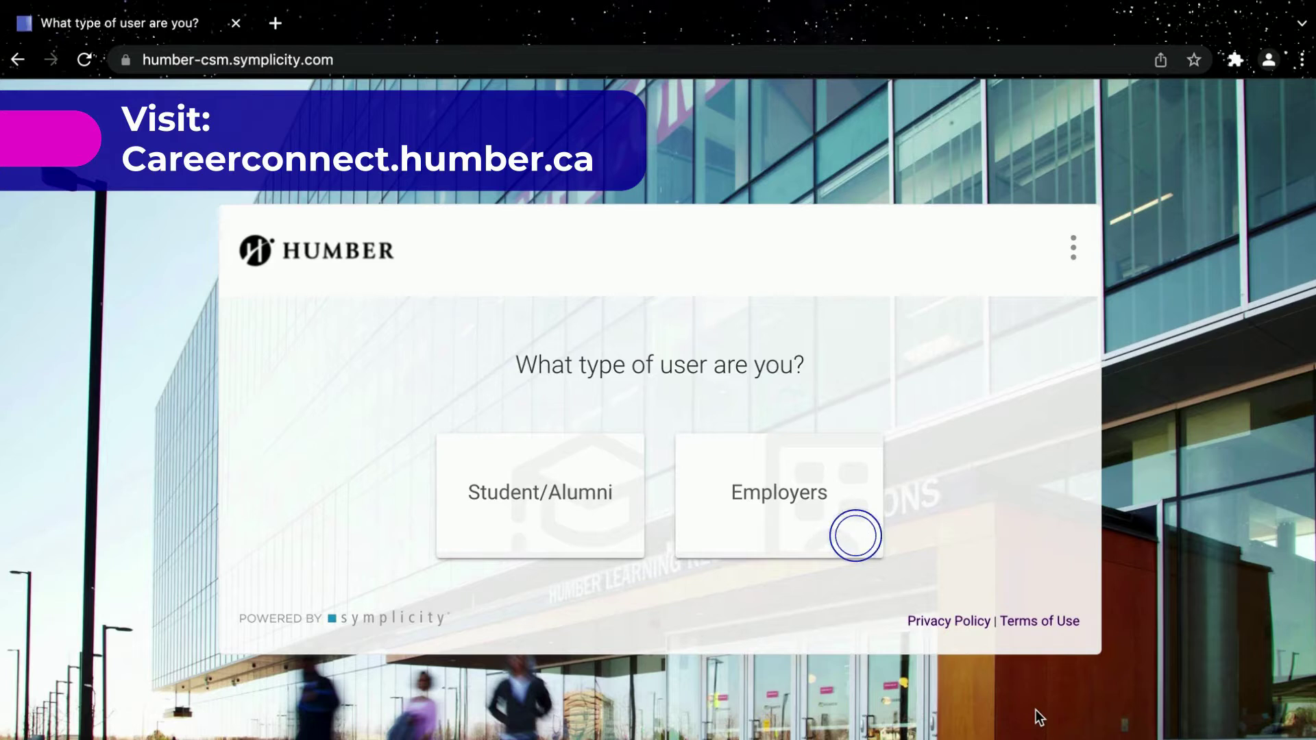
click(784, 539)
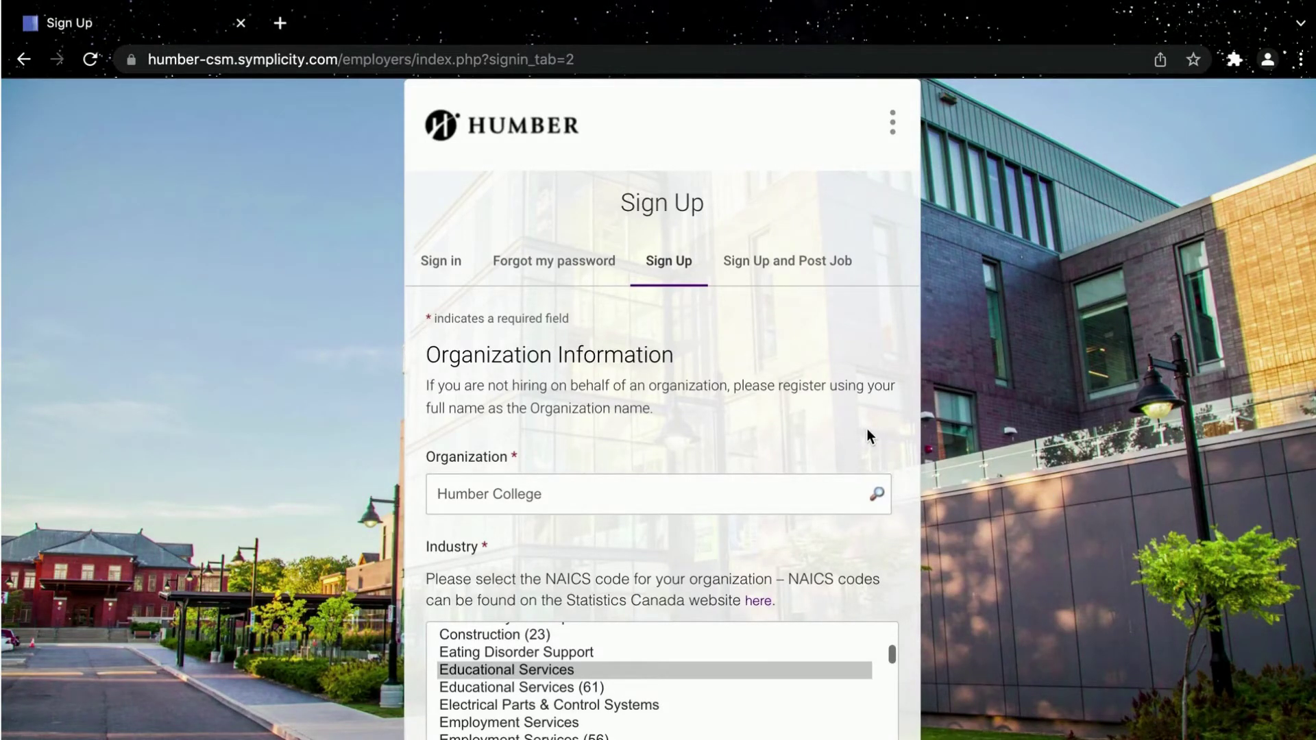
click(786, 499)
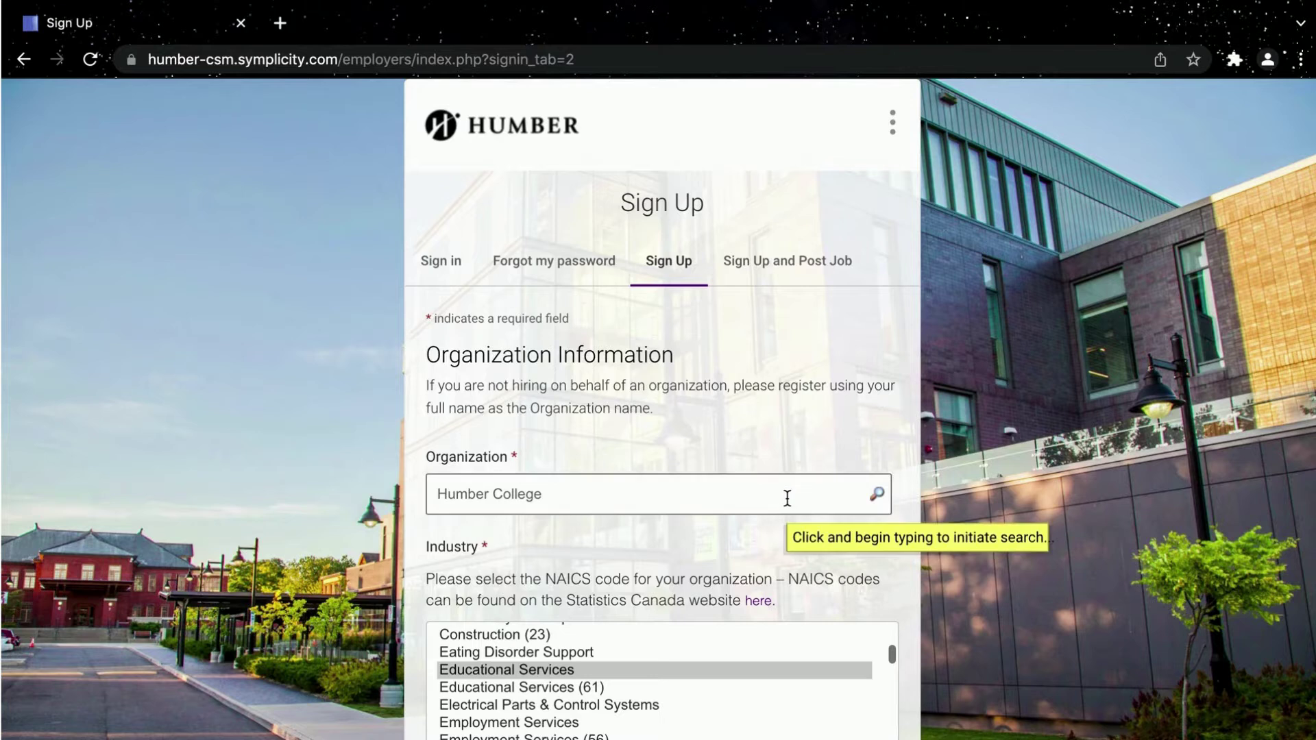
key(ctrl+a)
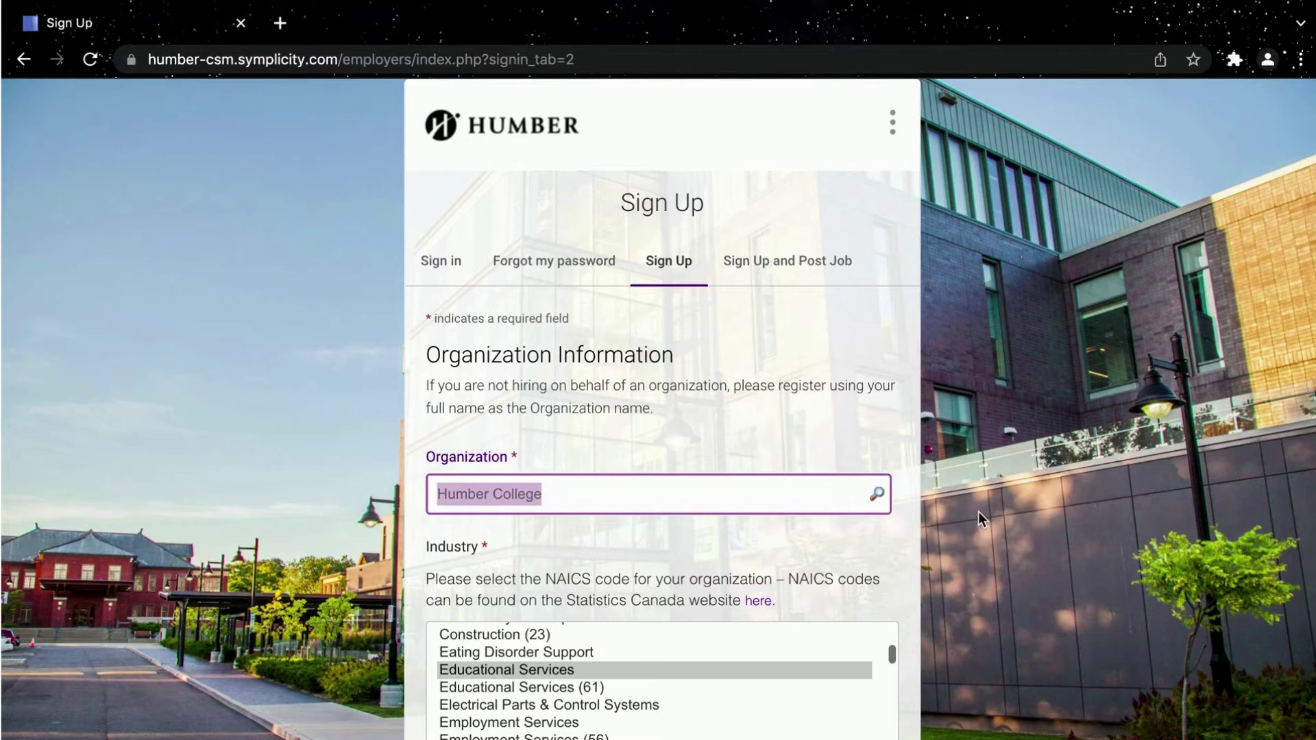
click(977, 510)
scroll(978, 511, down, 4)
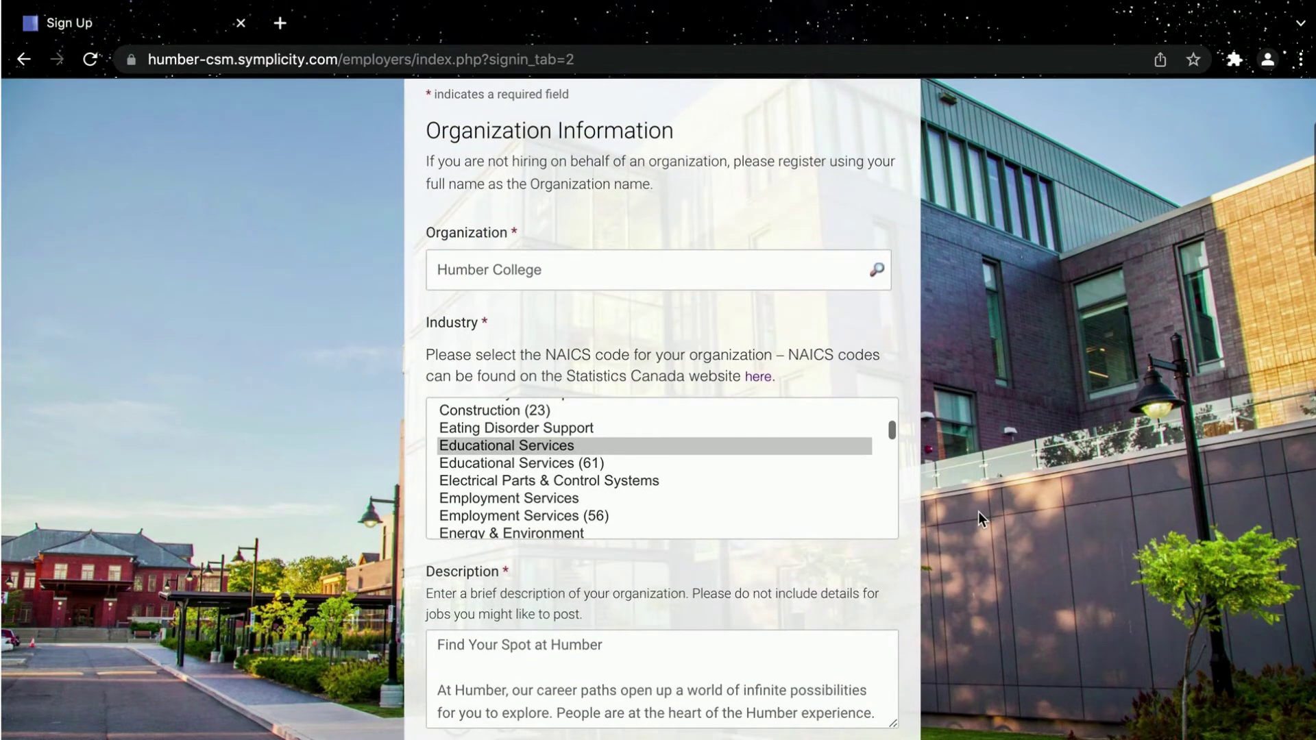
scroll(804, 495, up, 3)
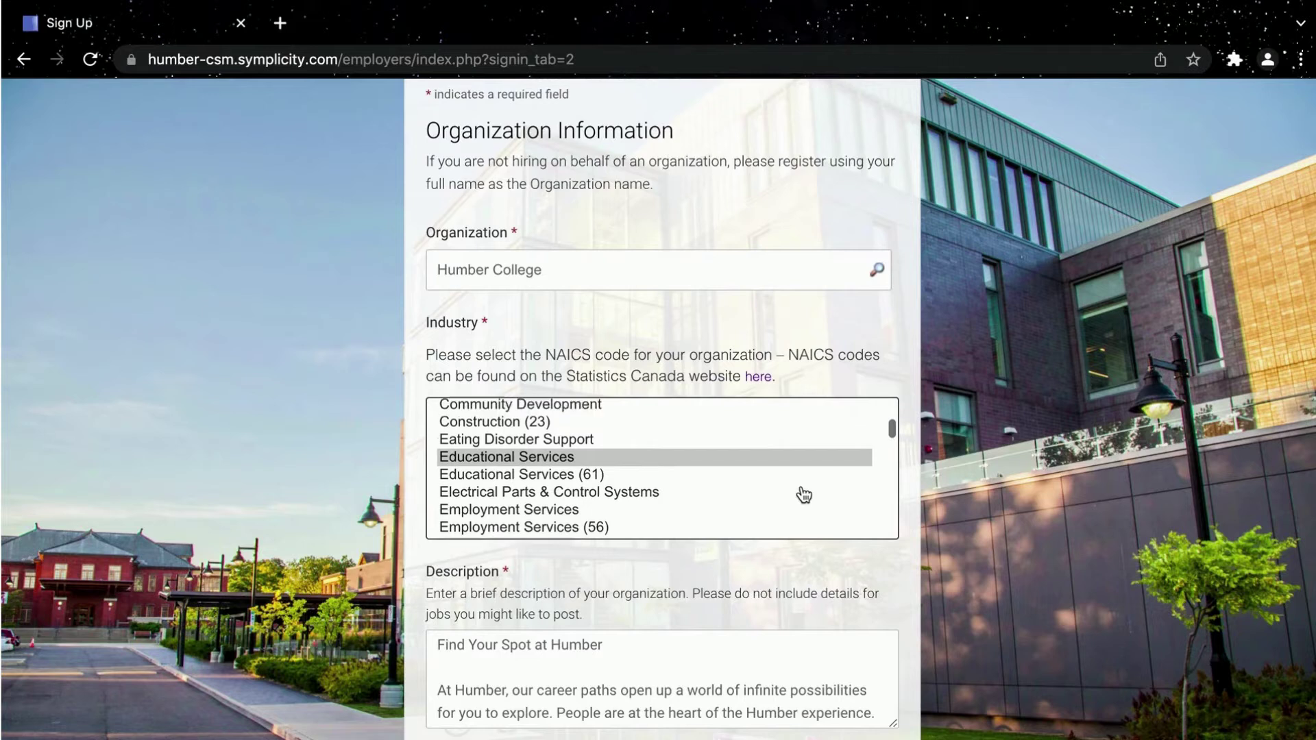
scroll(804, 494, down, 3)
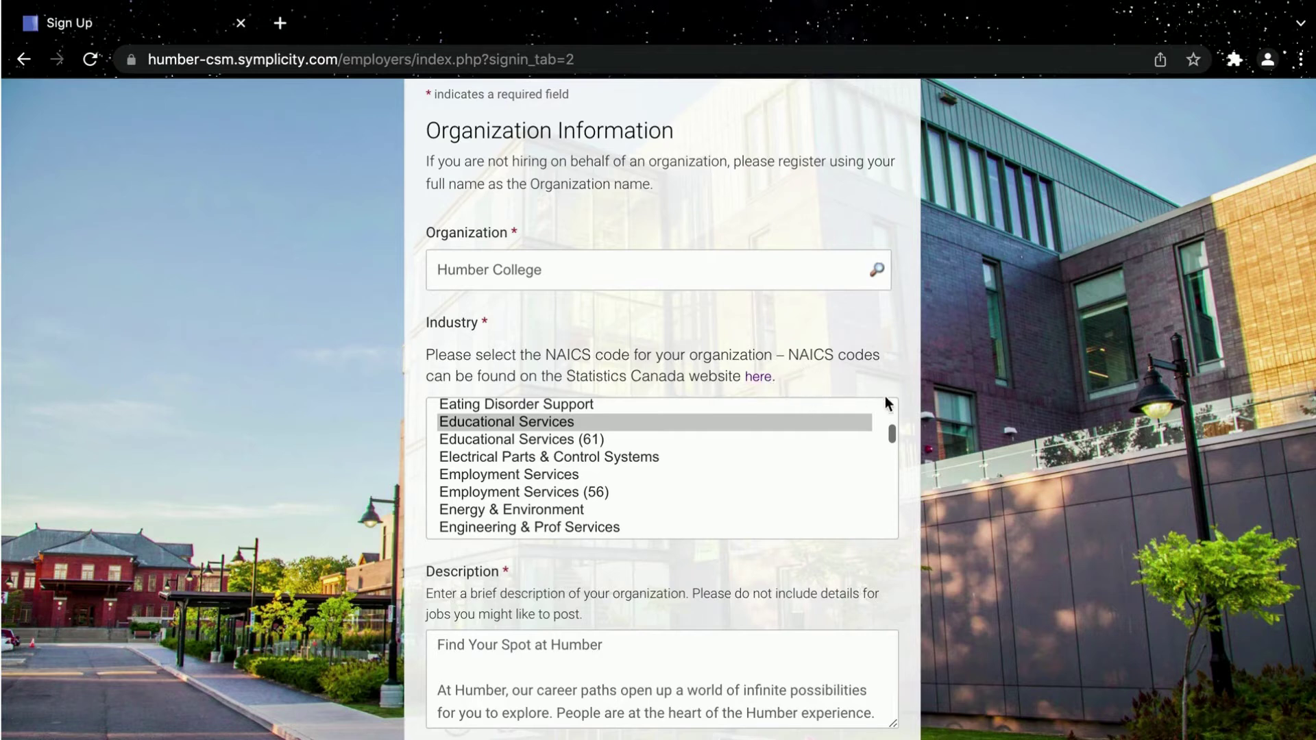
scroll(926, 457, down, 5)
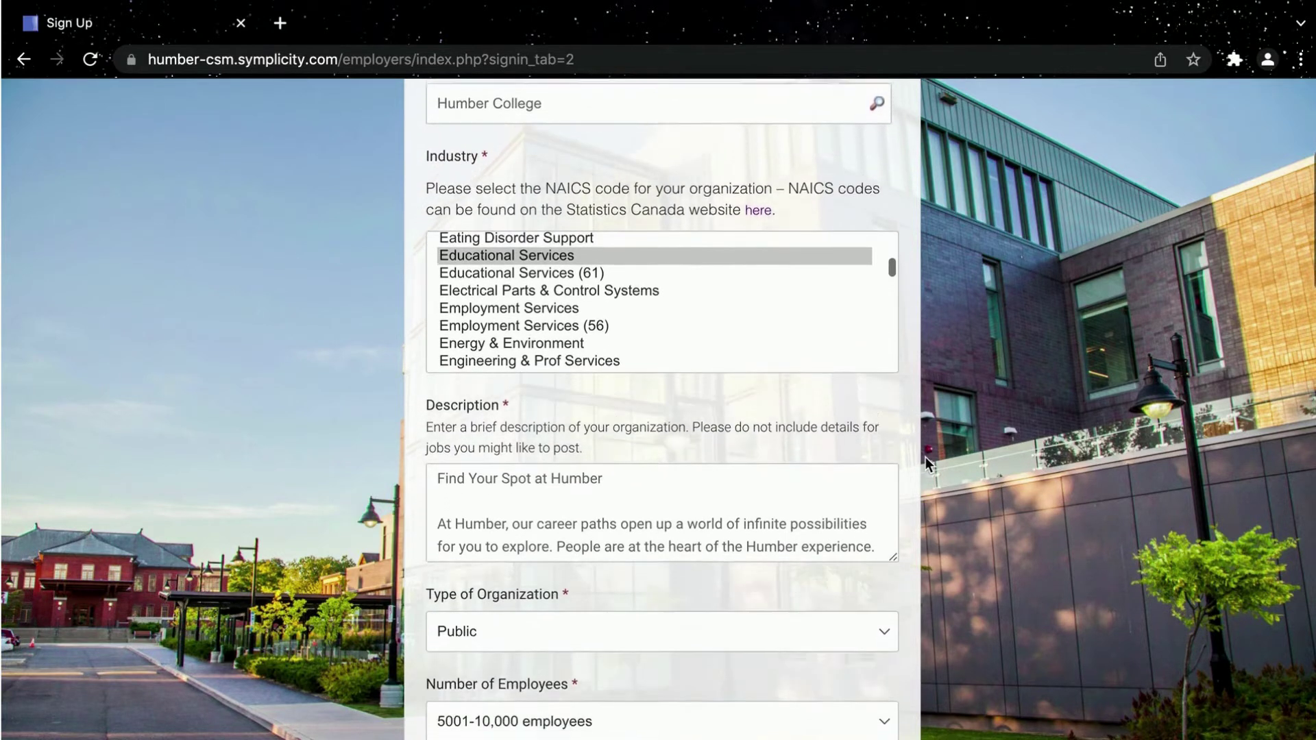
scroll(925, 457, down, 1)
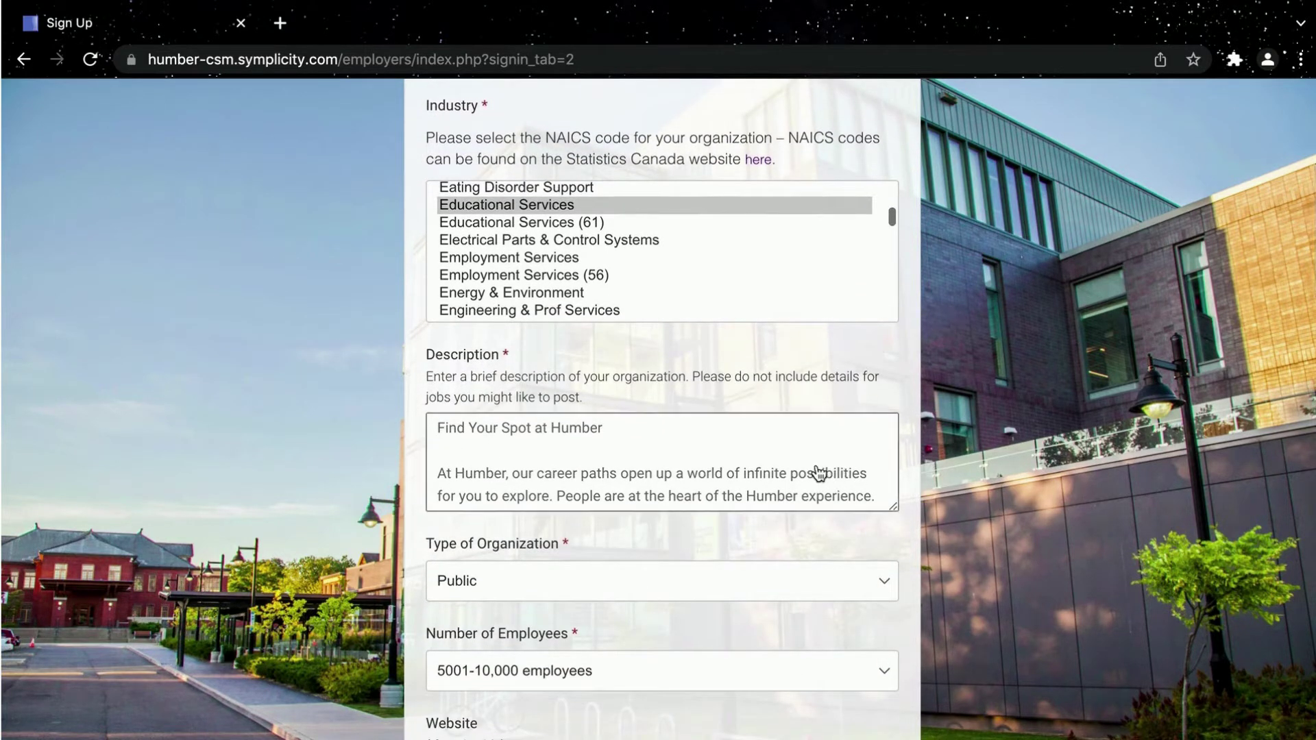
scroll(818, 473, down, 3)
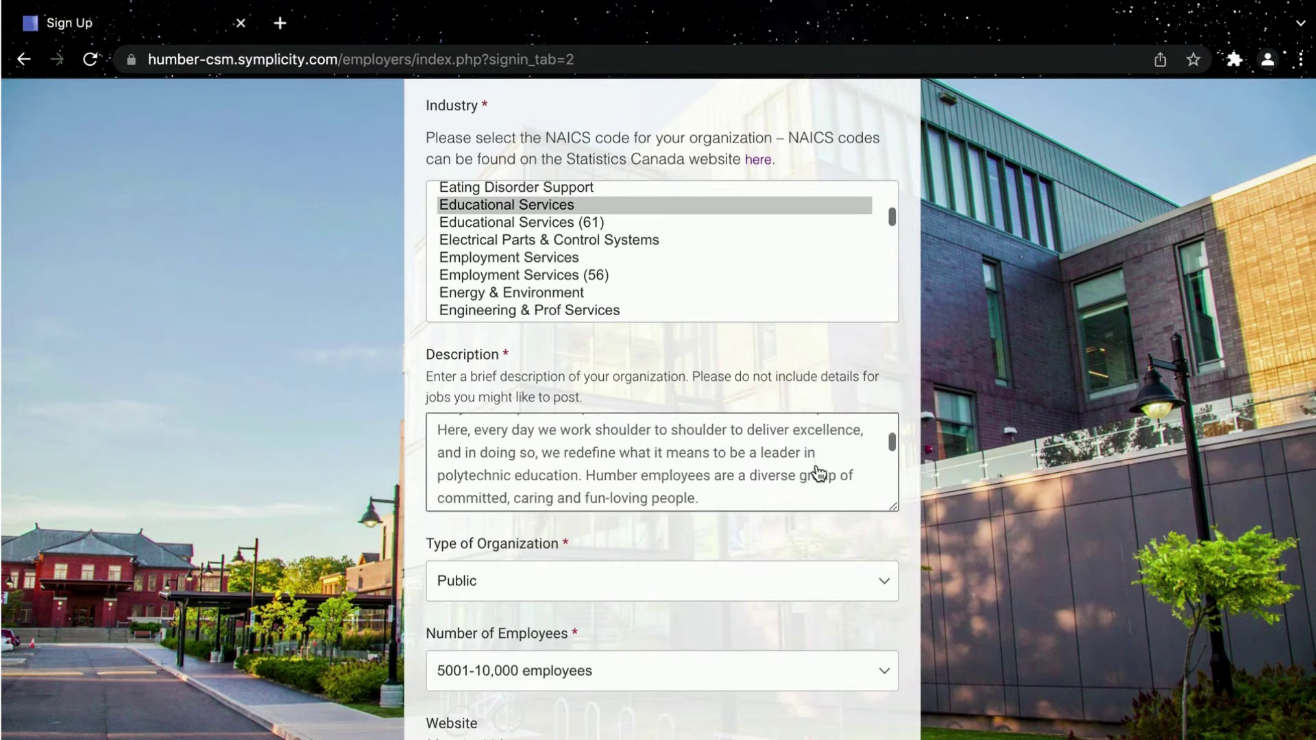
scroll(819, 474, up, 3)
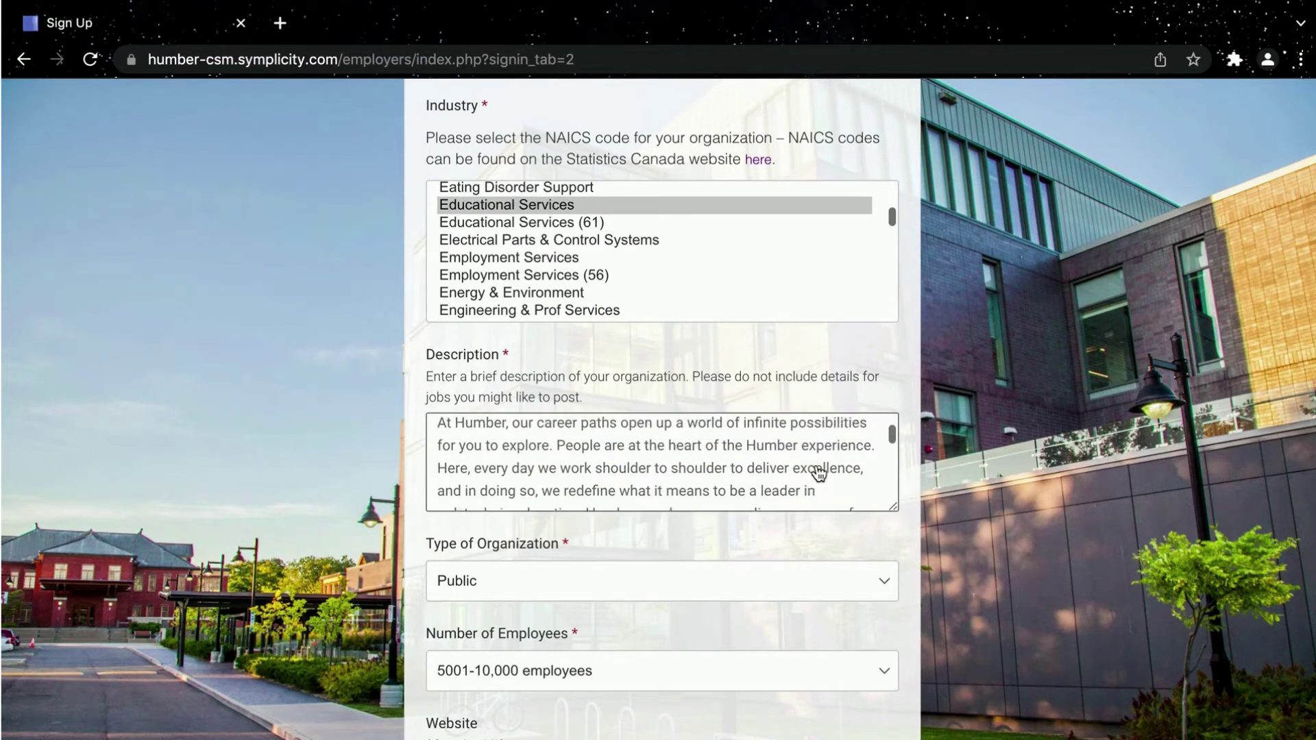
scroll(818, 473, up, 2)
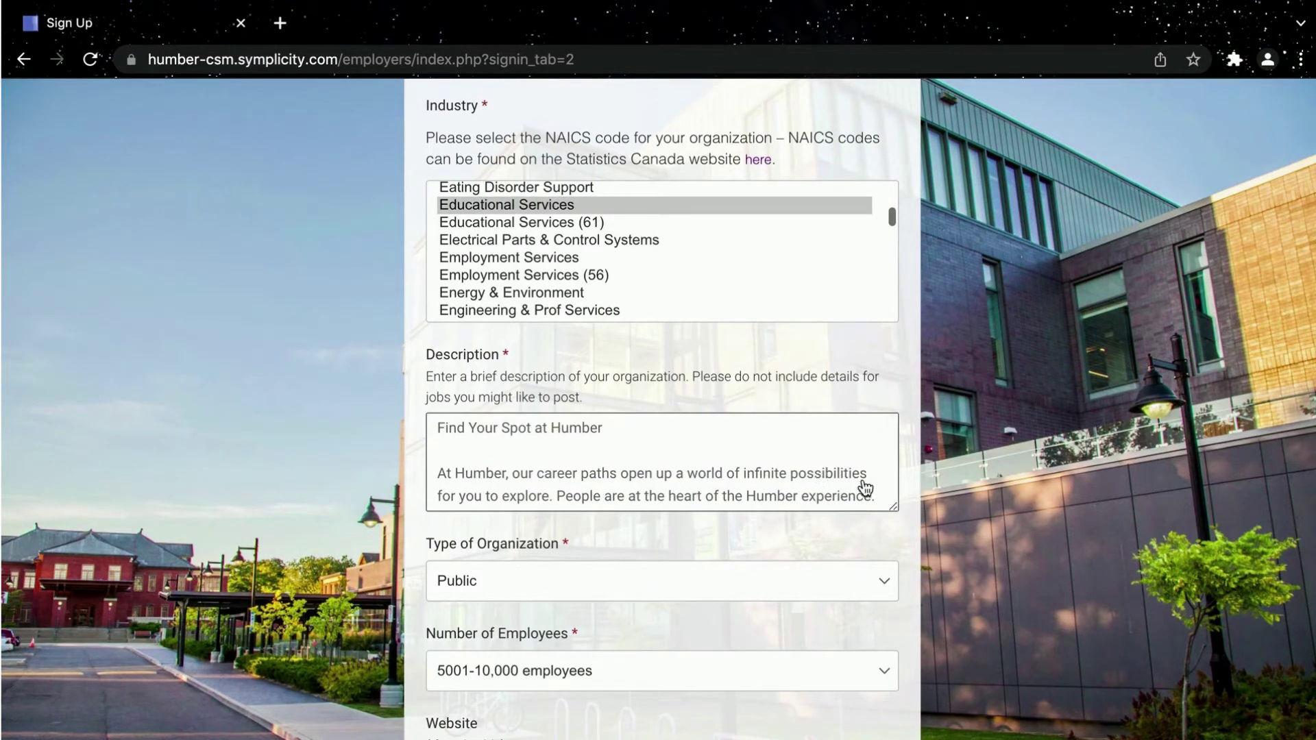
scroll(920, 492, down, 2)
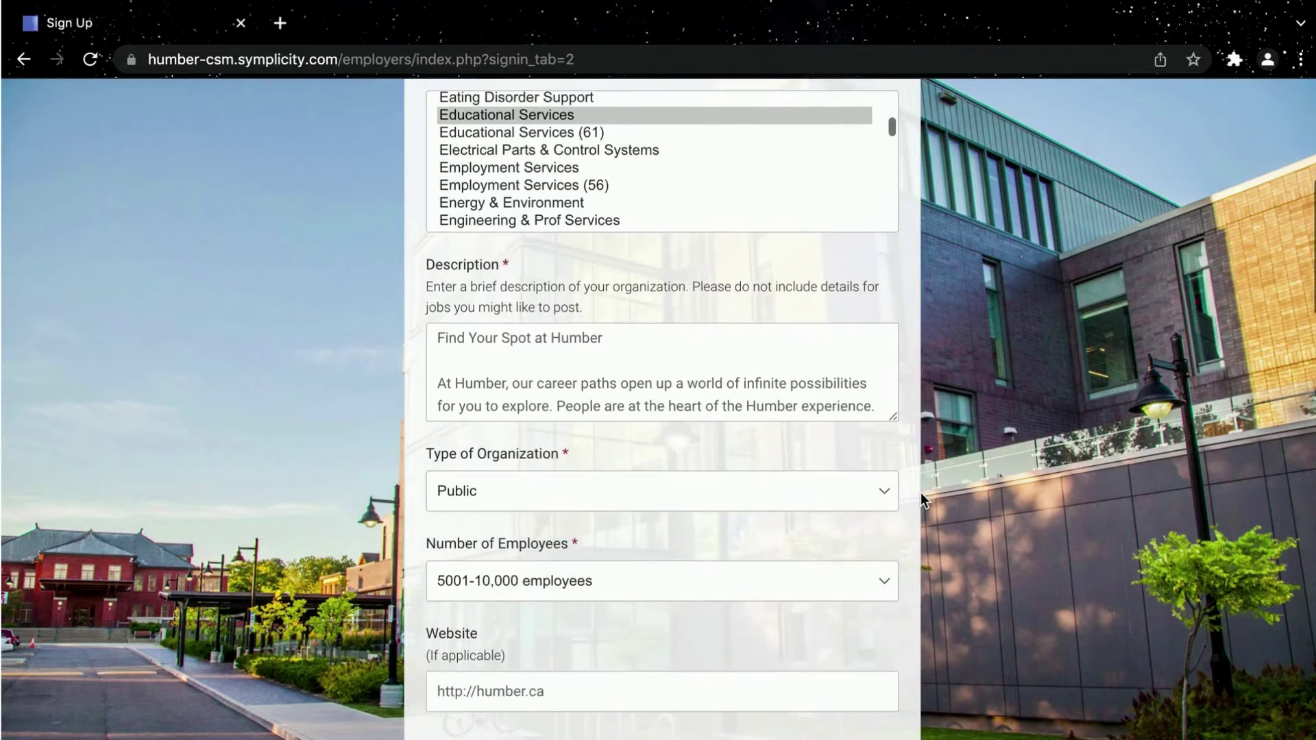
scroll(921, 492, down, 2)
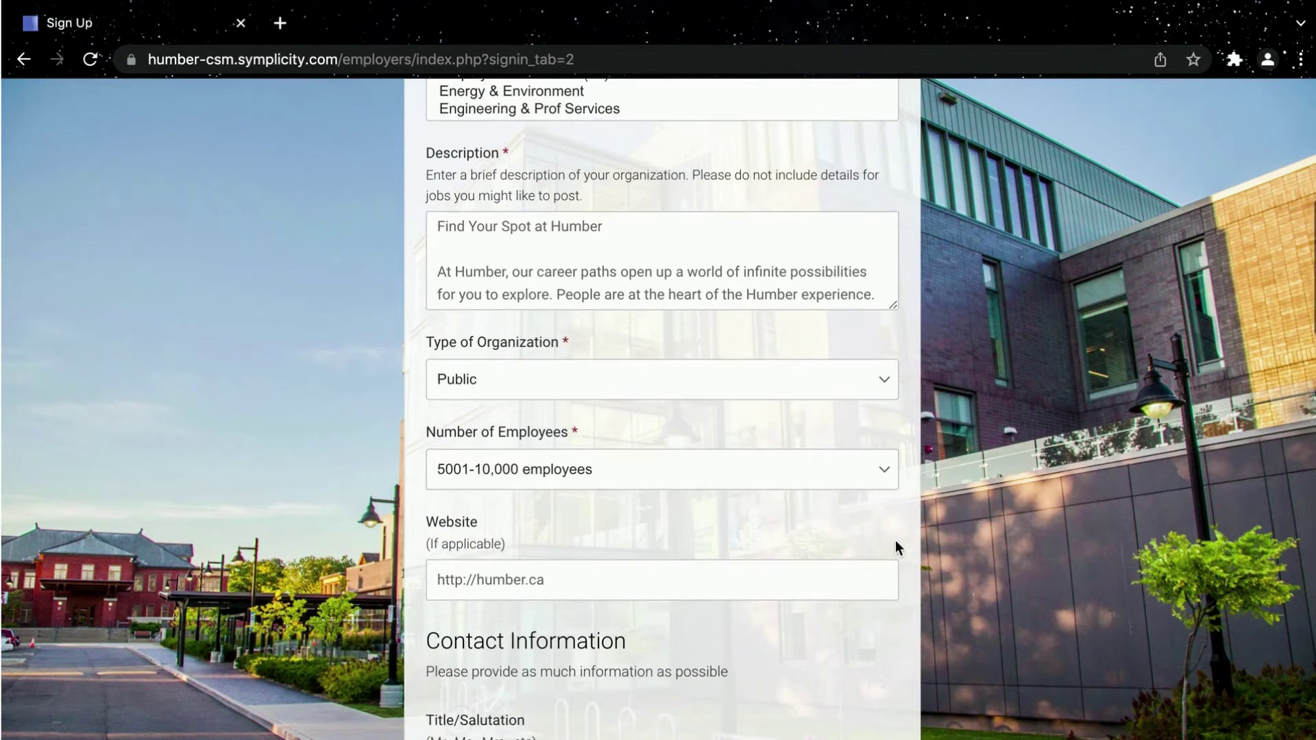
scroll(896, 547, down, 3)
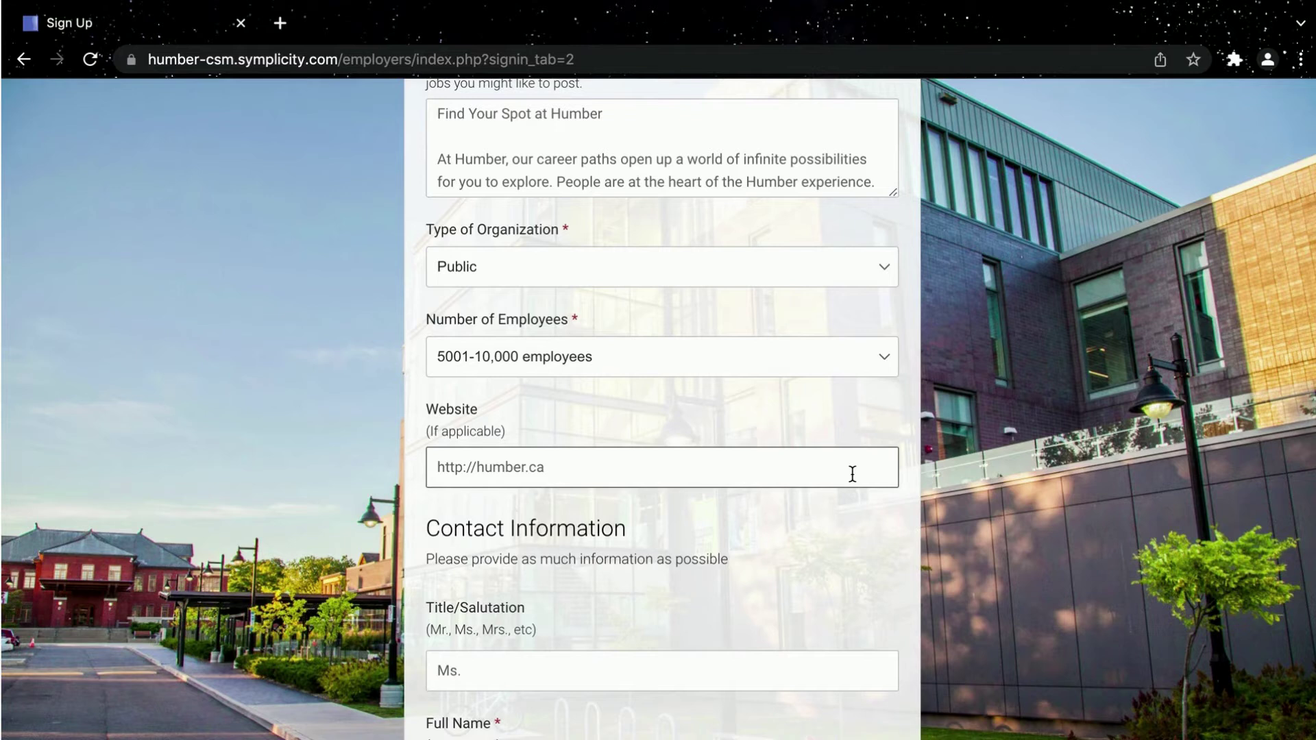
scroll(928, 555, down, 3)
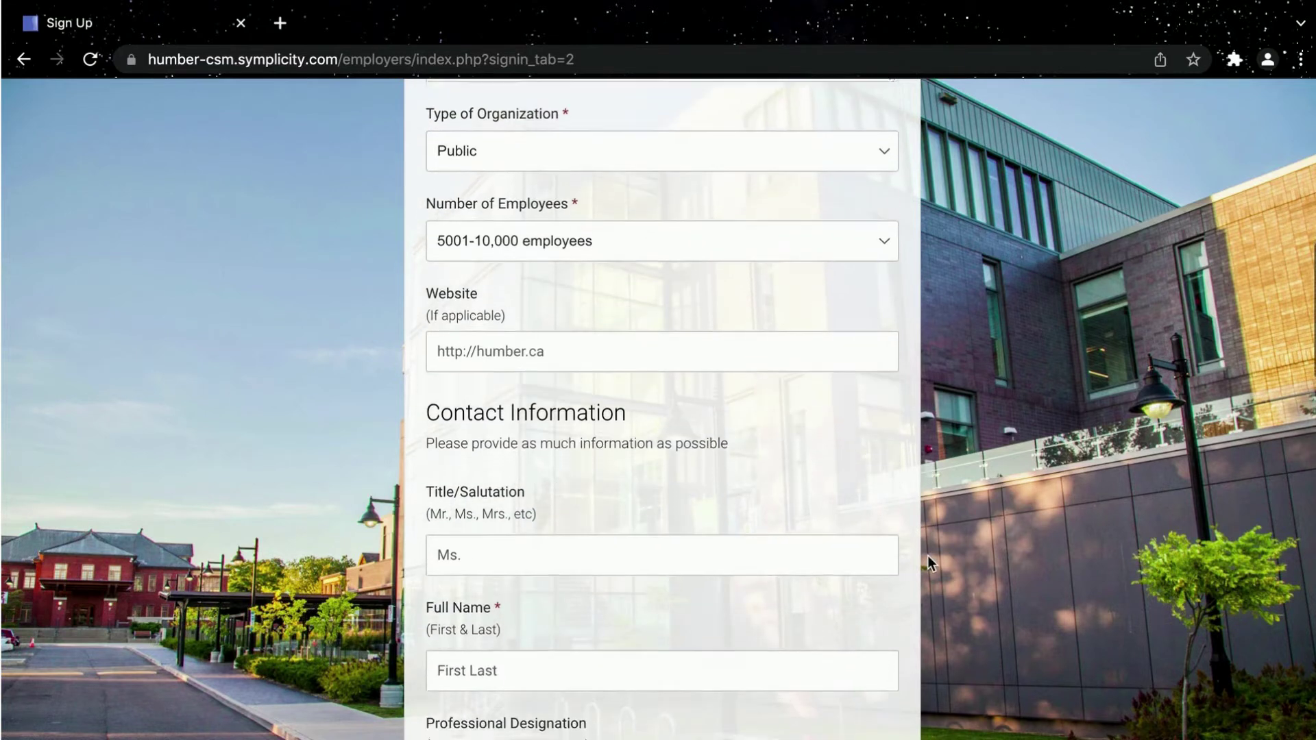
scroll(928, 556, down, 3)
scroll(928, 555, down, 2)
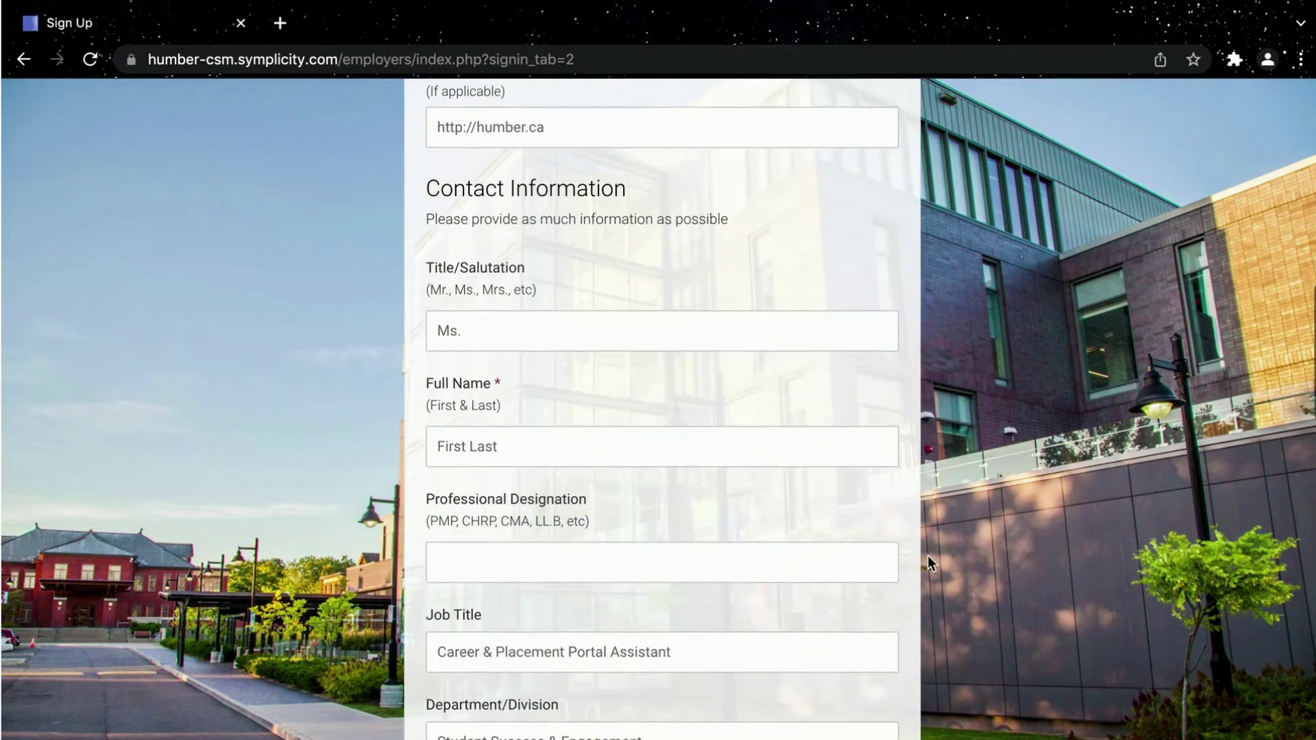
scroll(927, 555, down, 1)
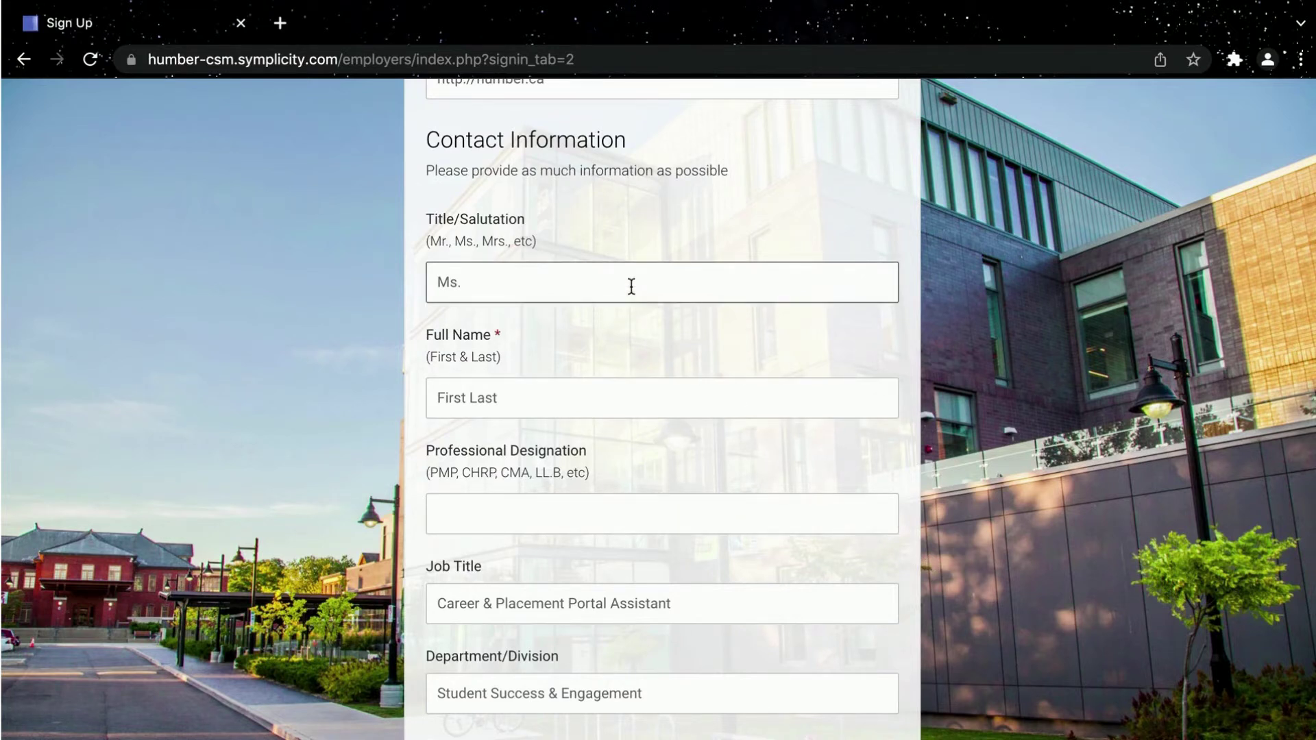
Fill in the contact's full name, professional designation and job title.
click(624, 396)
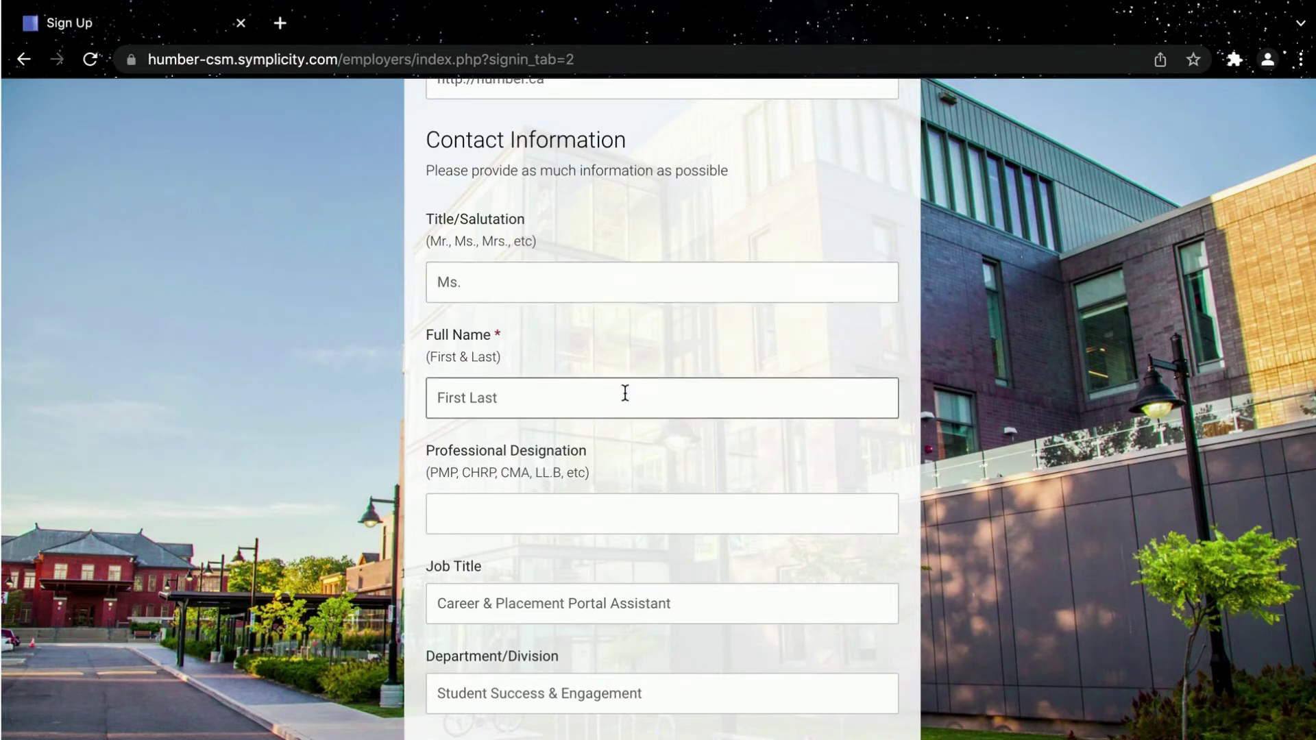
scroll(624, 394, down, 1)
click(674, 436)
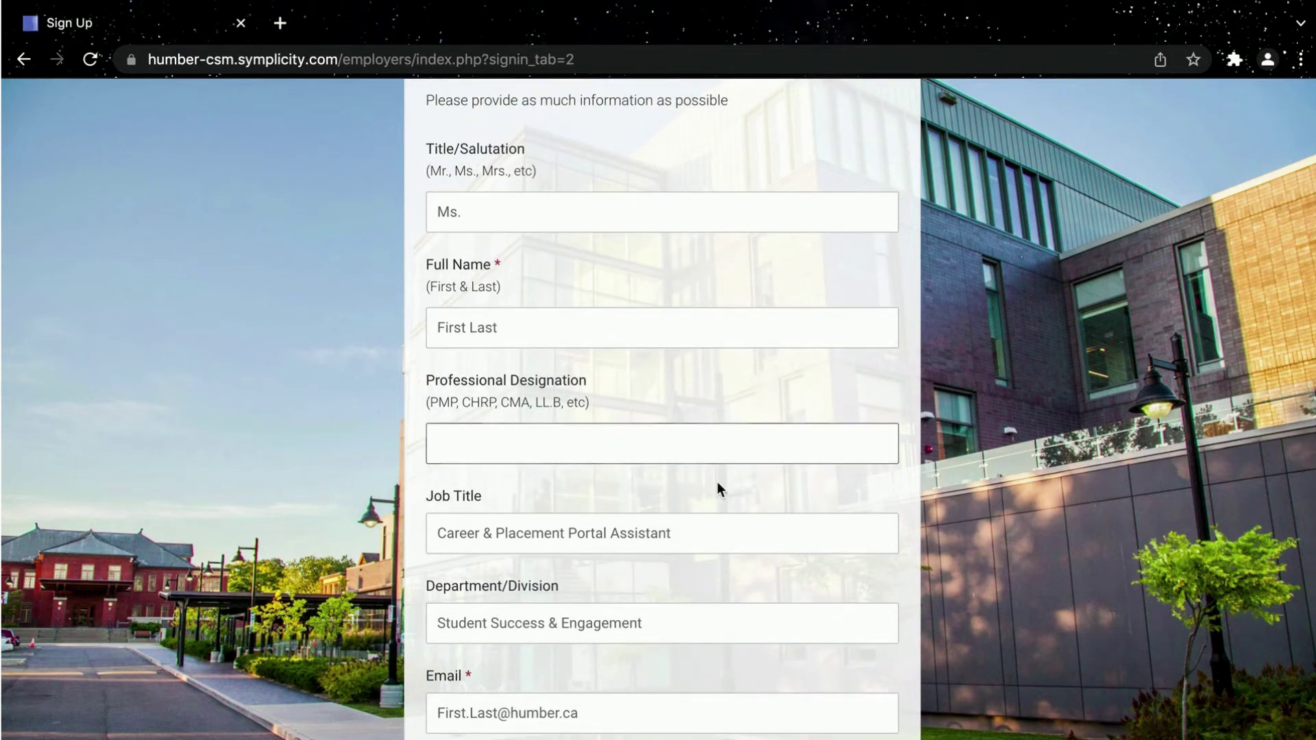
click(718, 533)
scroll(719, 531, down, 1)
scroll(721, 532, down, 2)
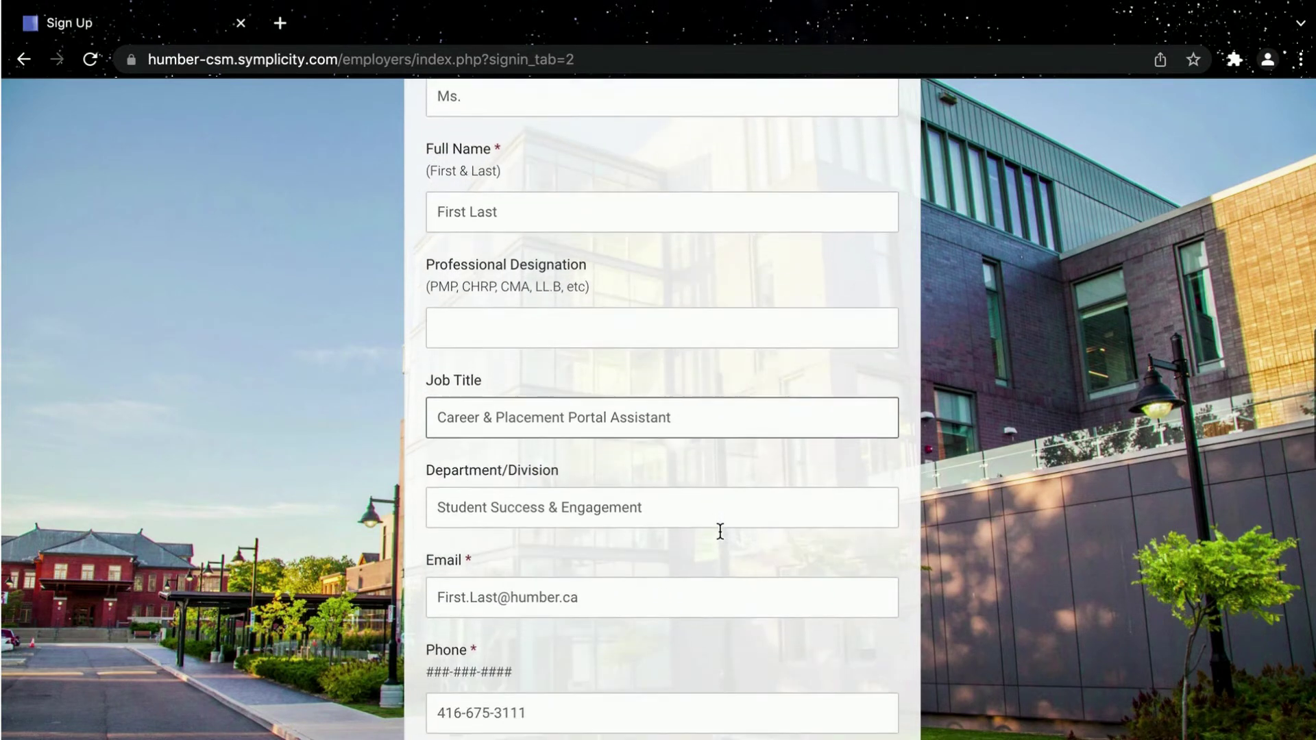
scroll(719, 531, down, 1)
scroll(720, 532, down, 1)
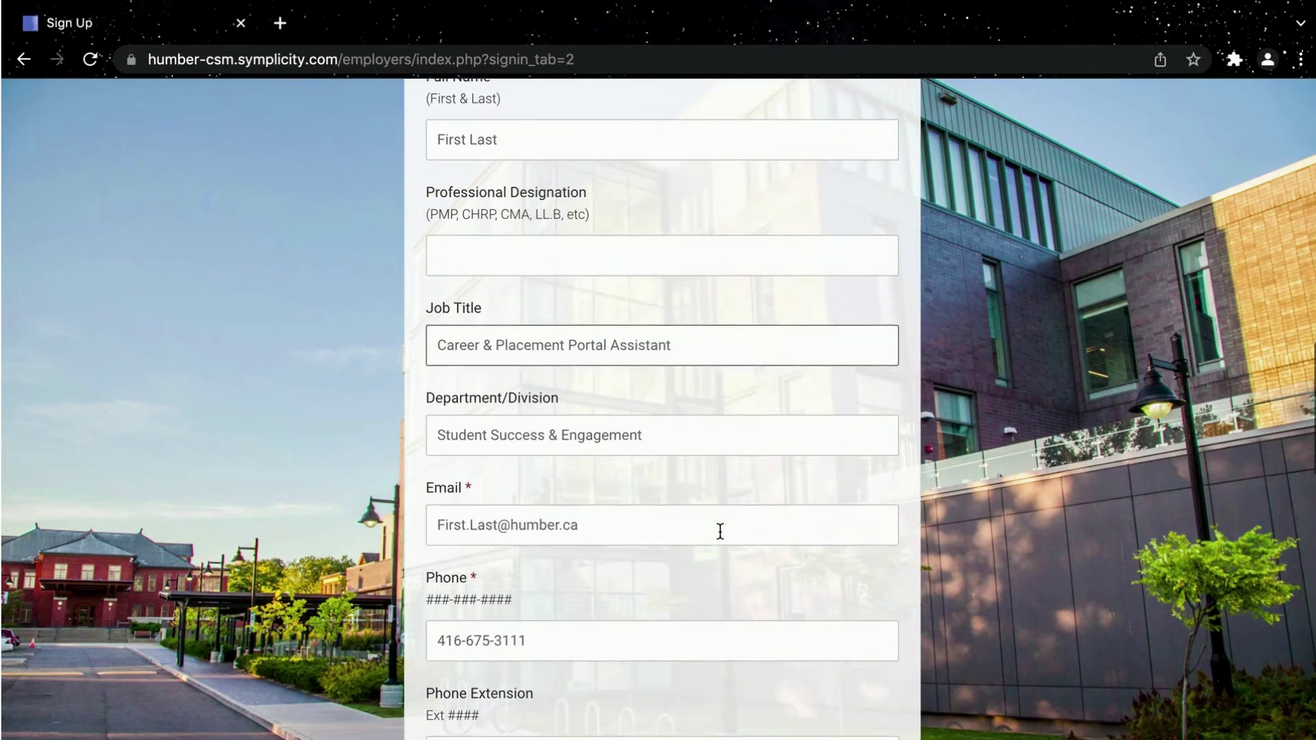
click(719, 527)
Fill in the department/division, contact email and phone number.
click(710, 465)
click(705, 435)
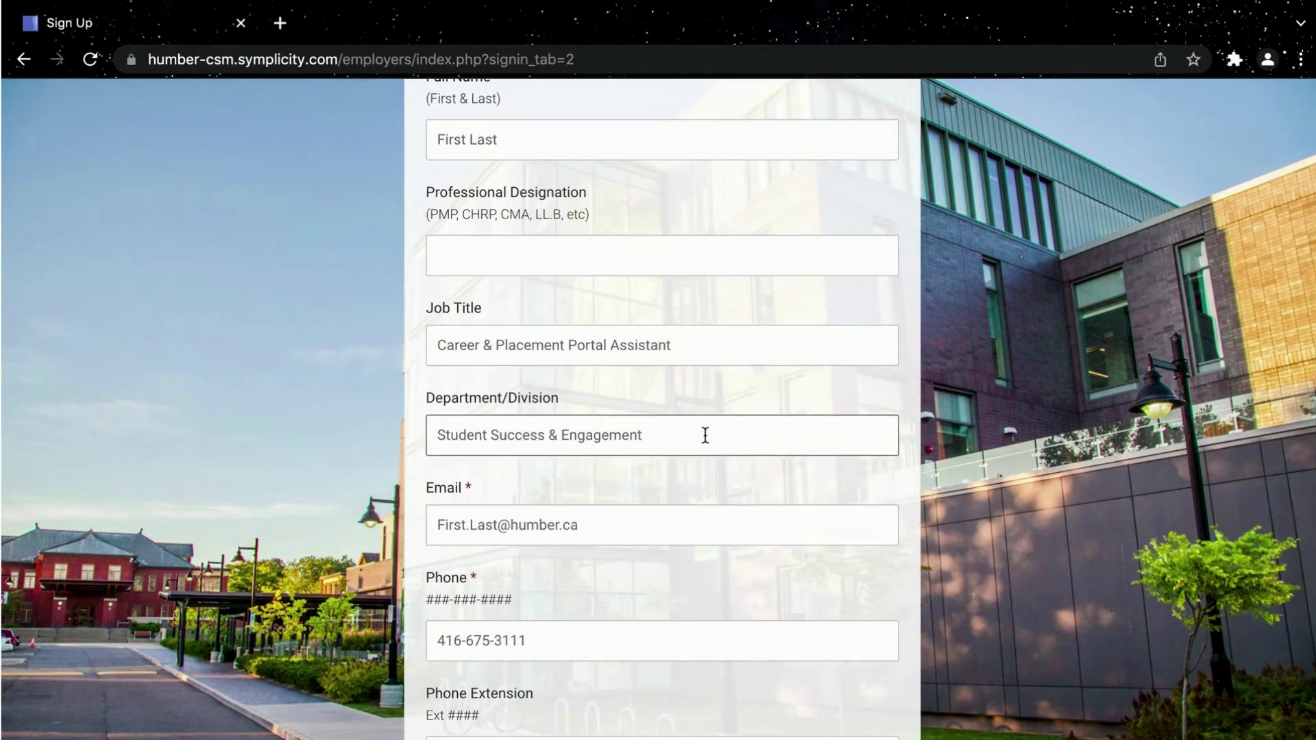
click(710, 526)
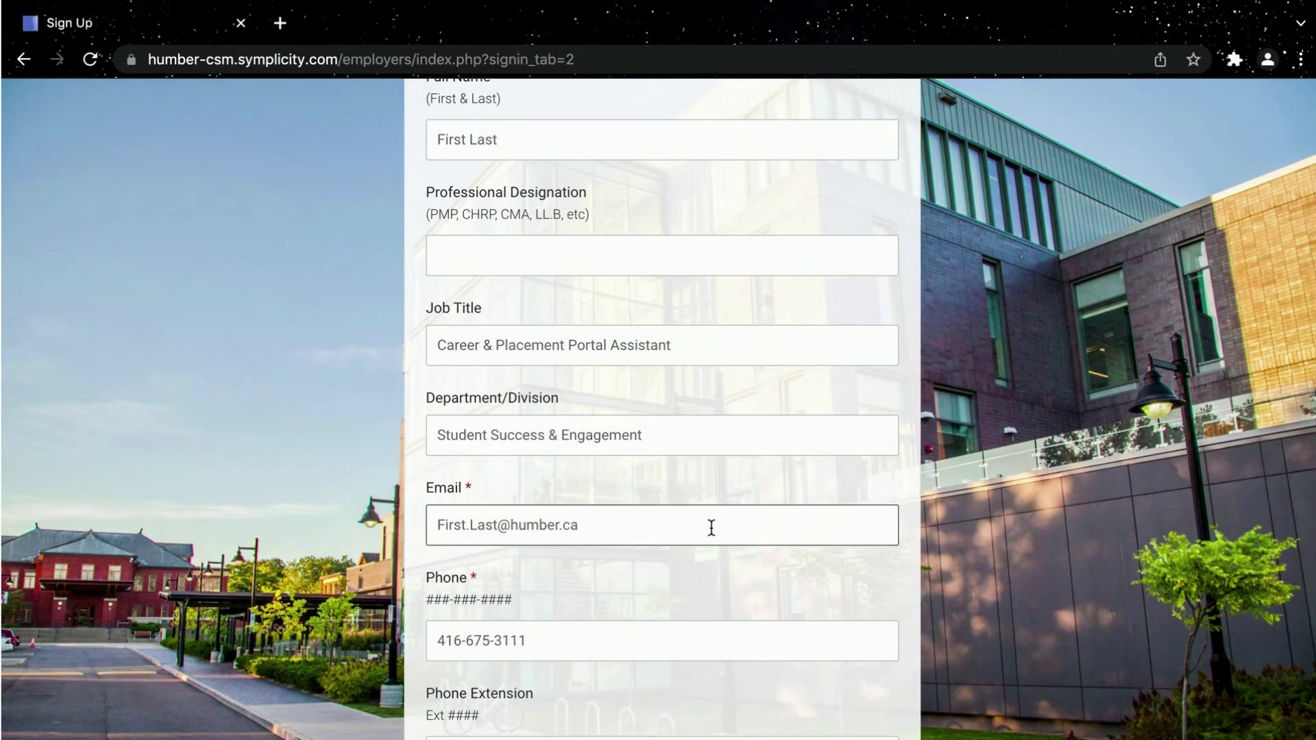
click(698, 640)
scroll(686, 640, down, 2)
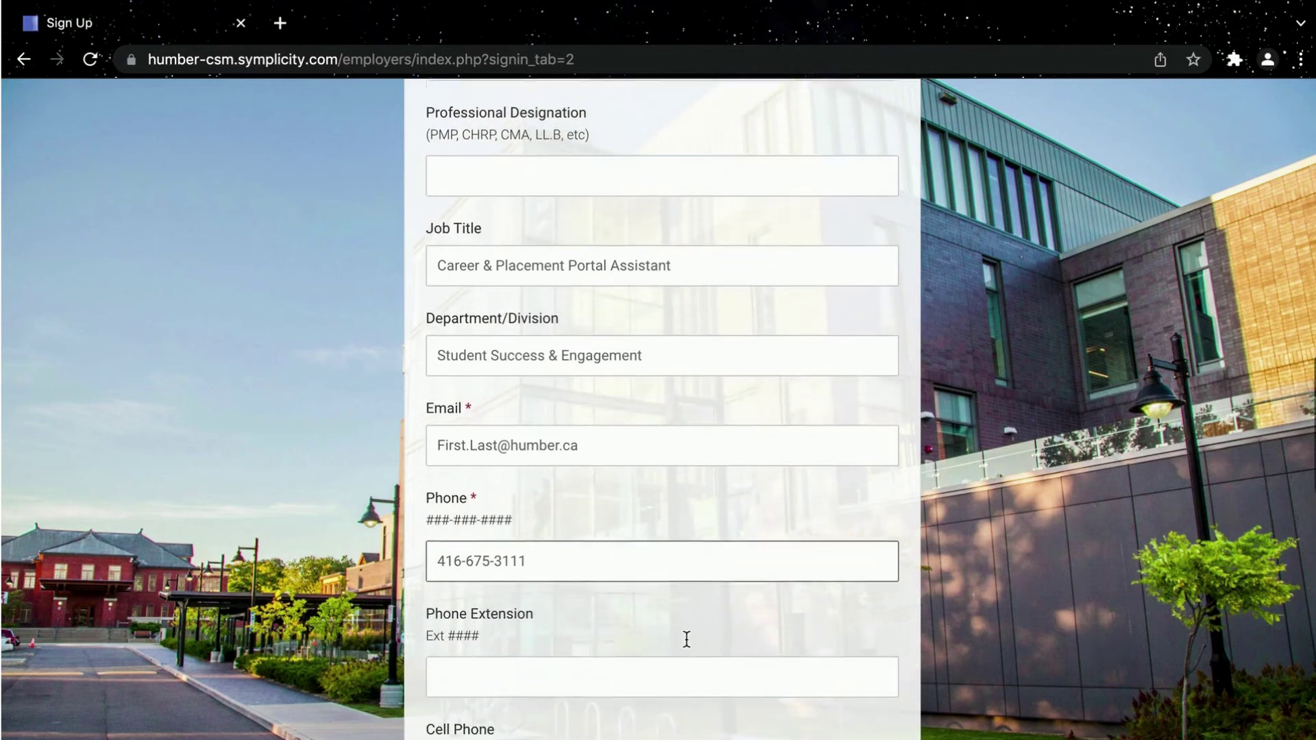
scroll(686, 639, down, 3)
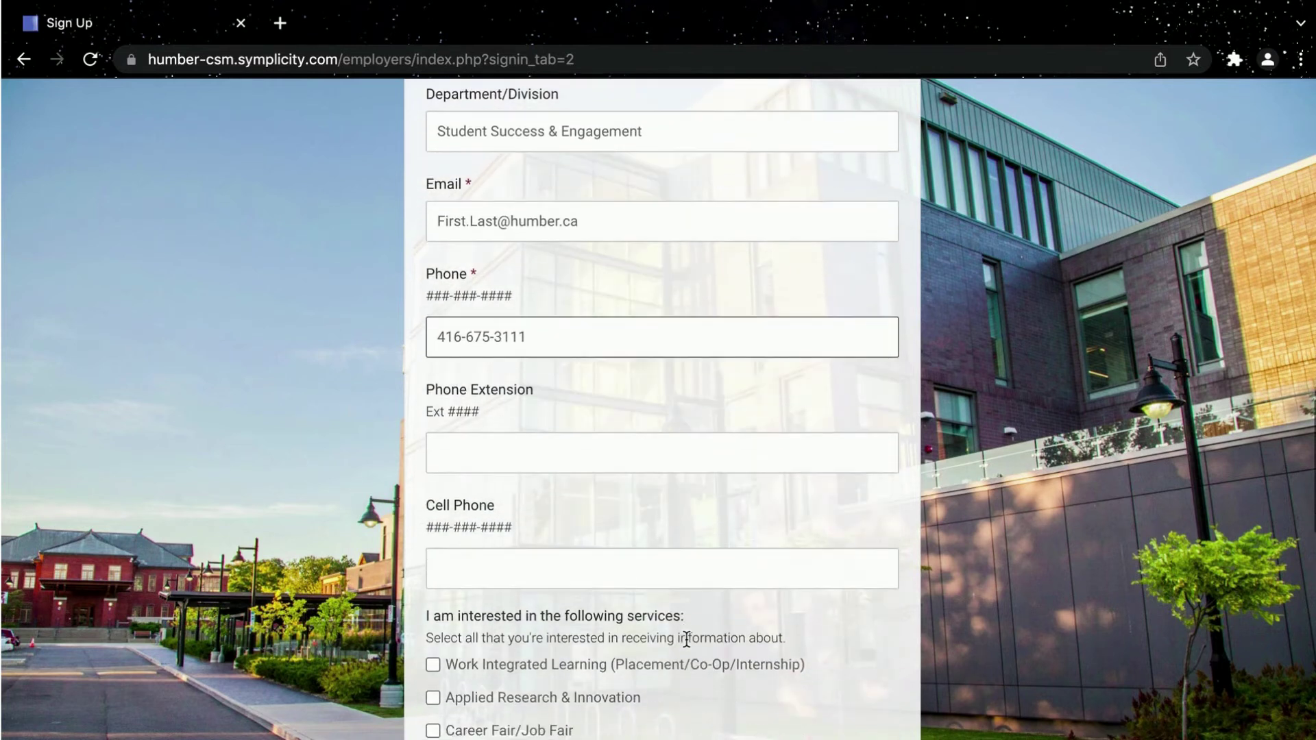
Mark Hiring Graduates as the service of interest.
click(838, 655)
scroll(838, 655, down, 4)
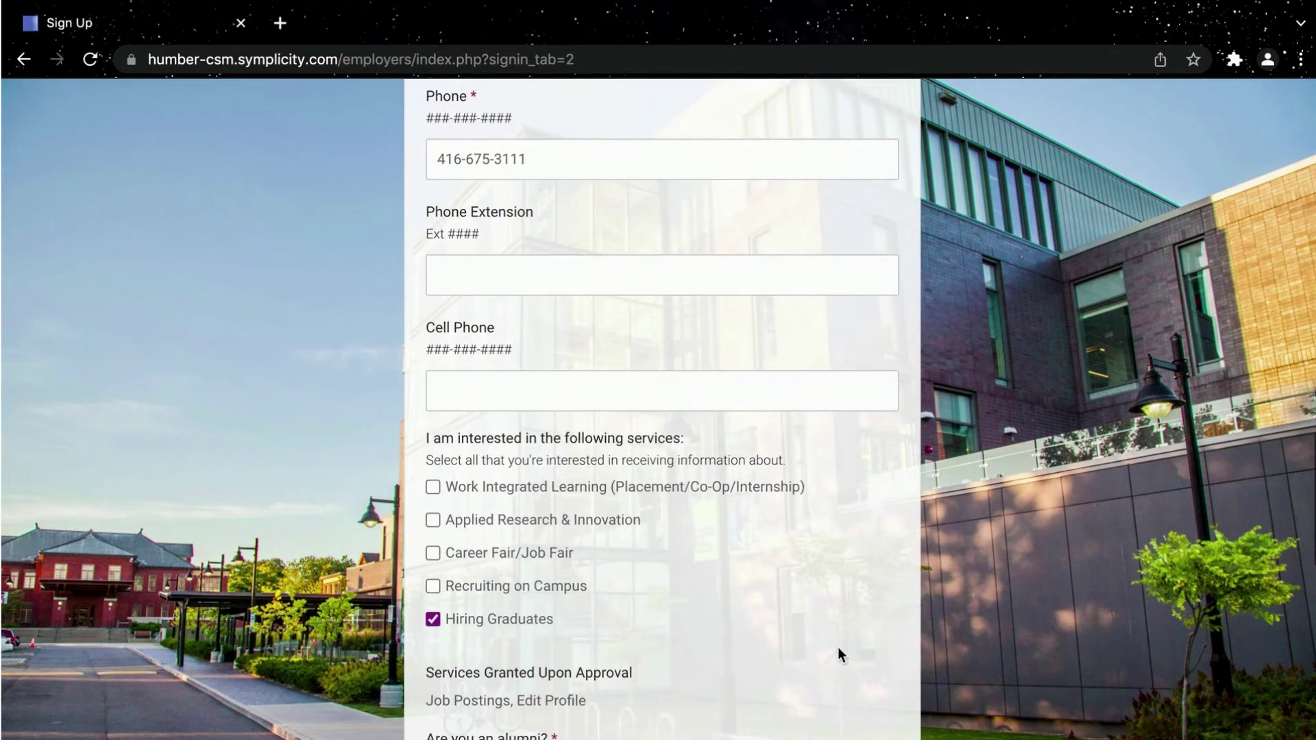
scroll(838, 655, down, 3)
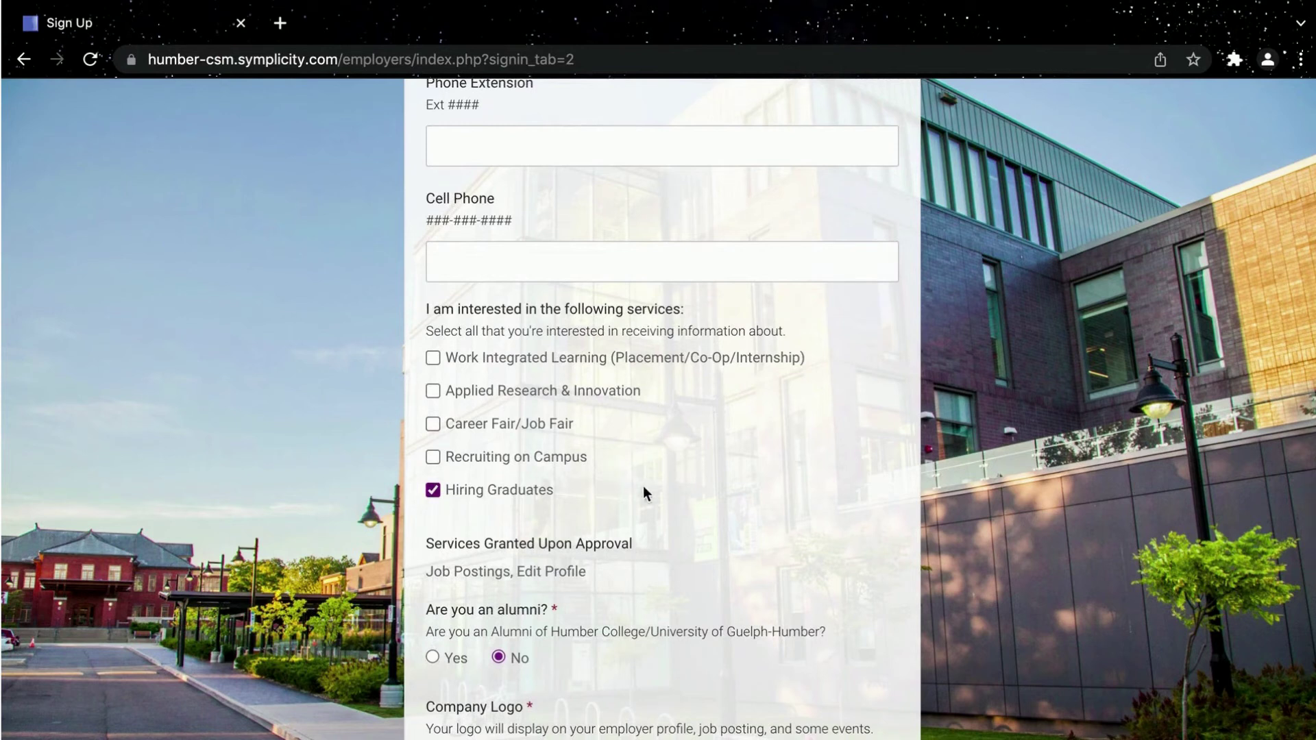
scroll(671, 551, down, 3)
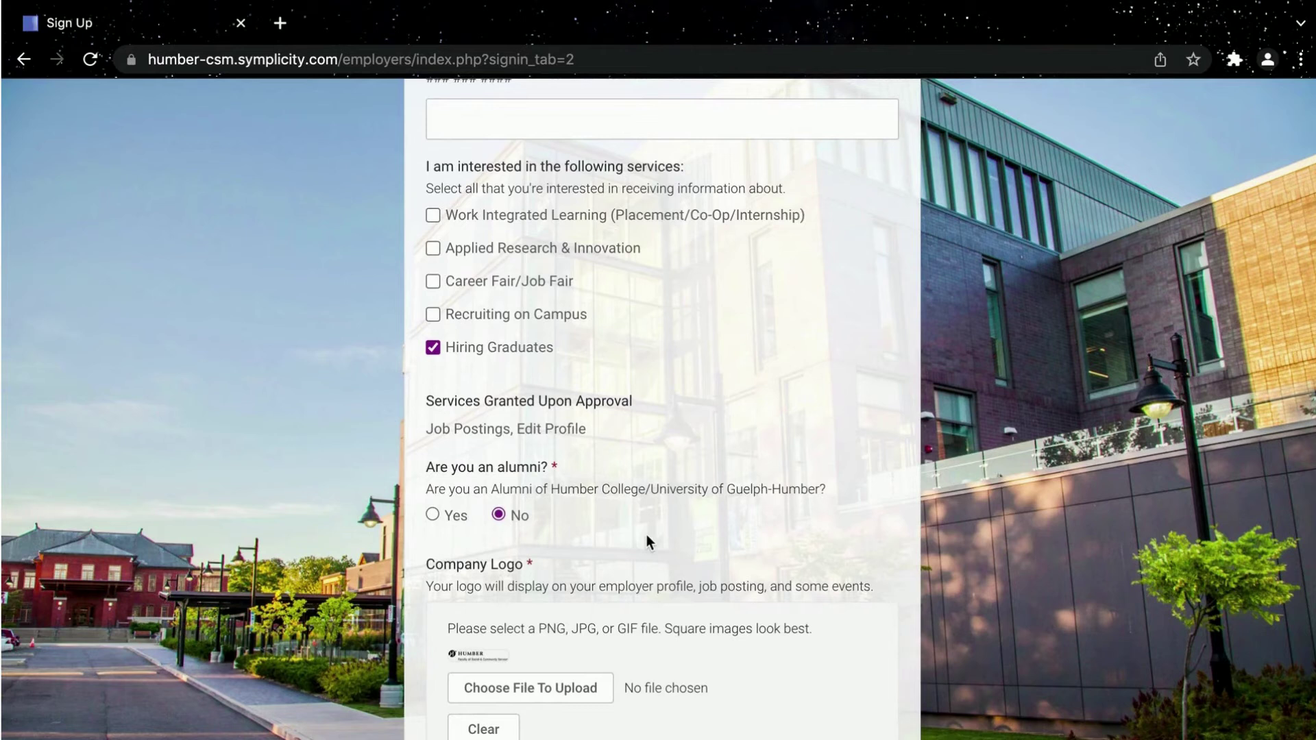
scroll(654, 535, down, 3)
scroll(652, 534, down, 3)
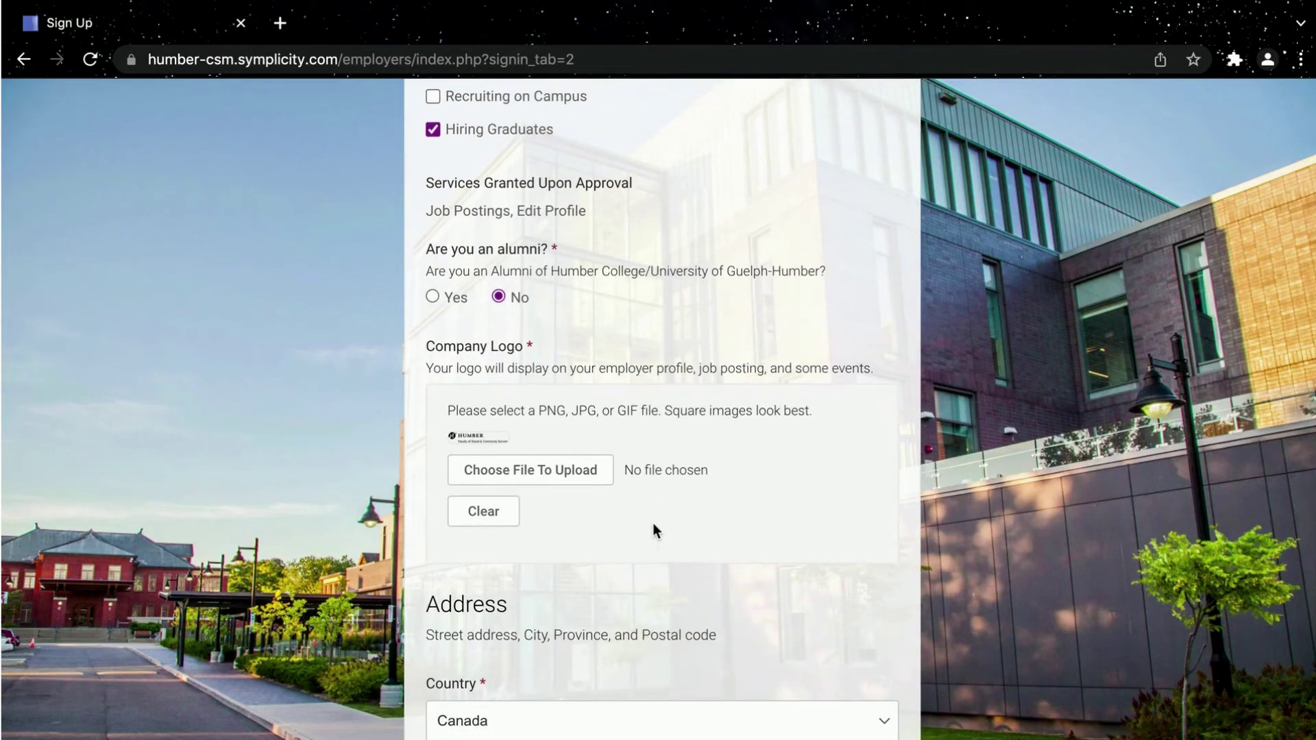
Upload Humber College Logo.png as the company logo.
click(558, 475)
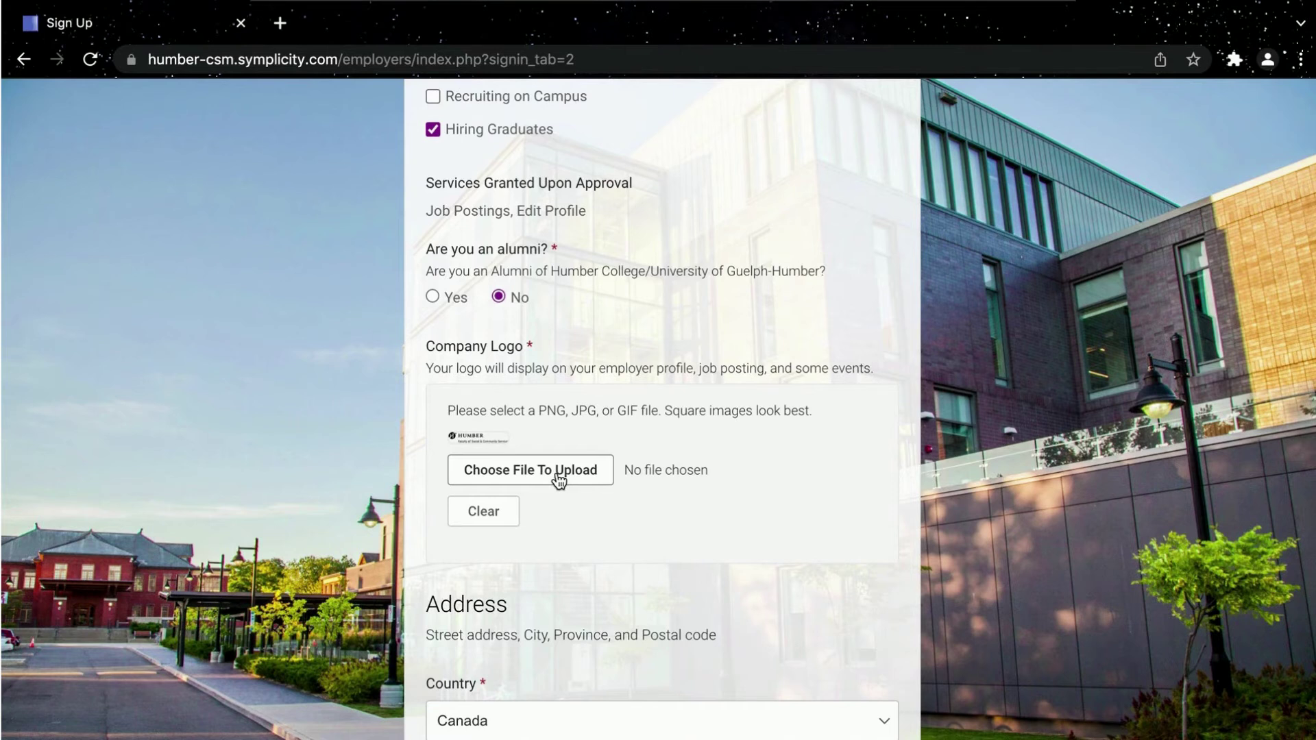
click(541, 90)
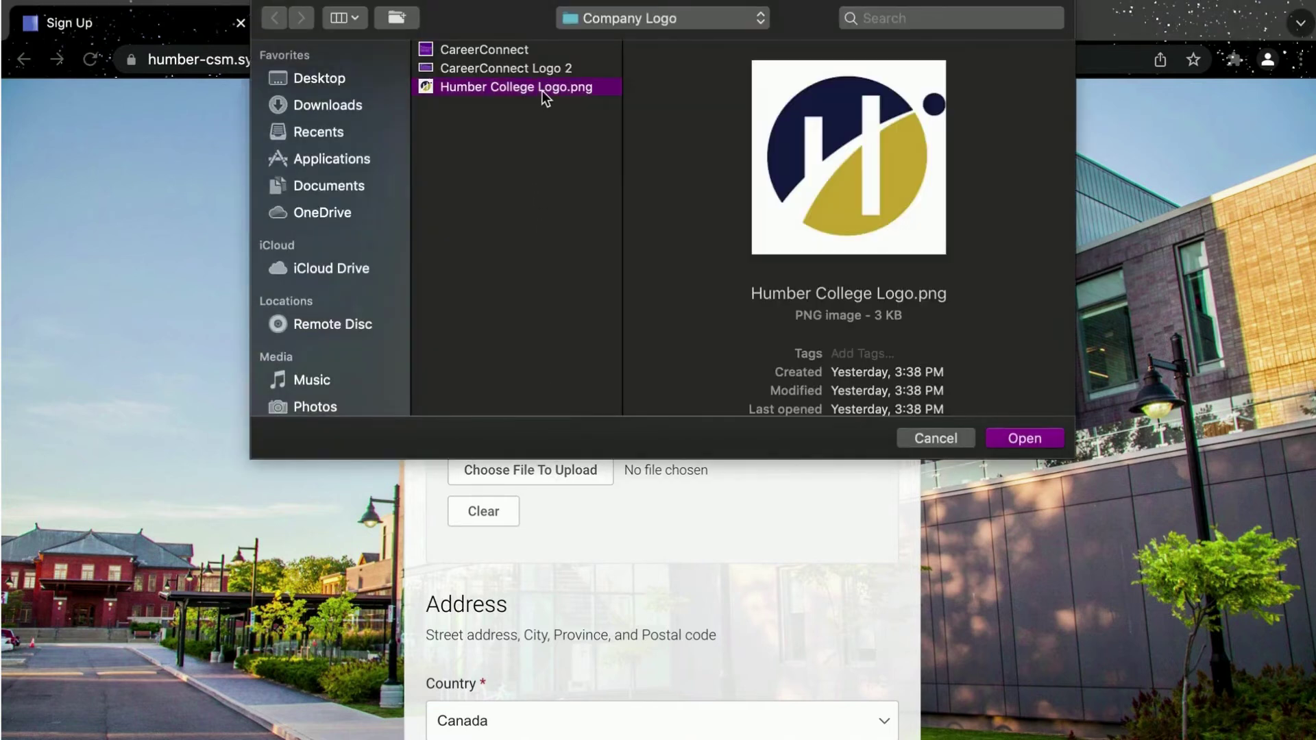
click(1024, 439)
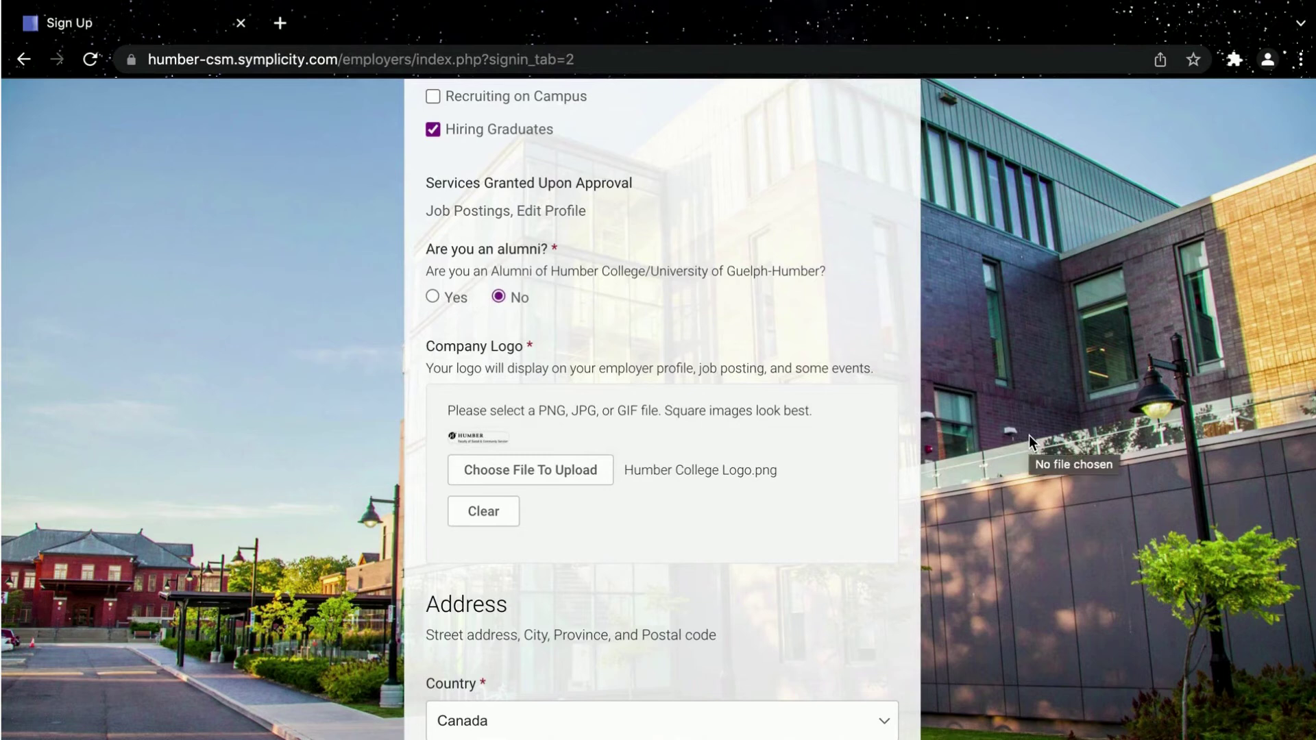
scroll(864, 493, down, 5)
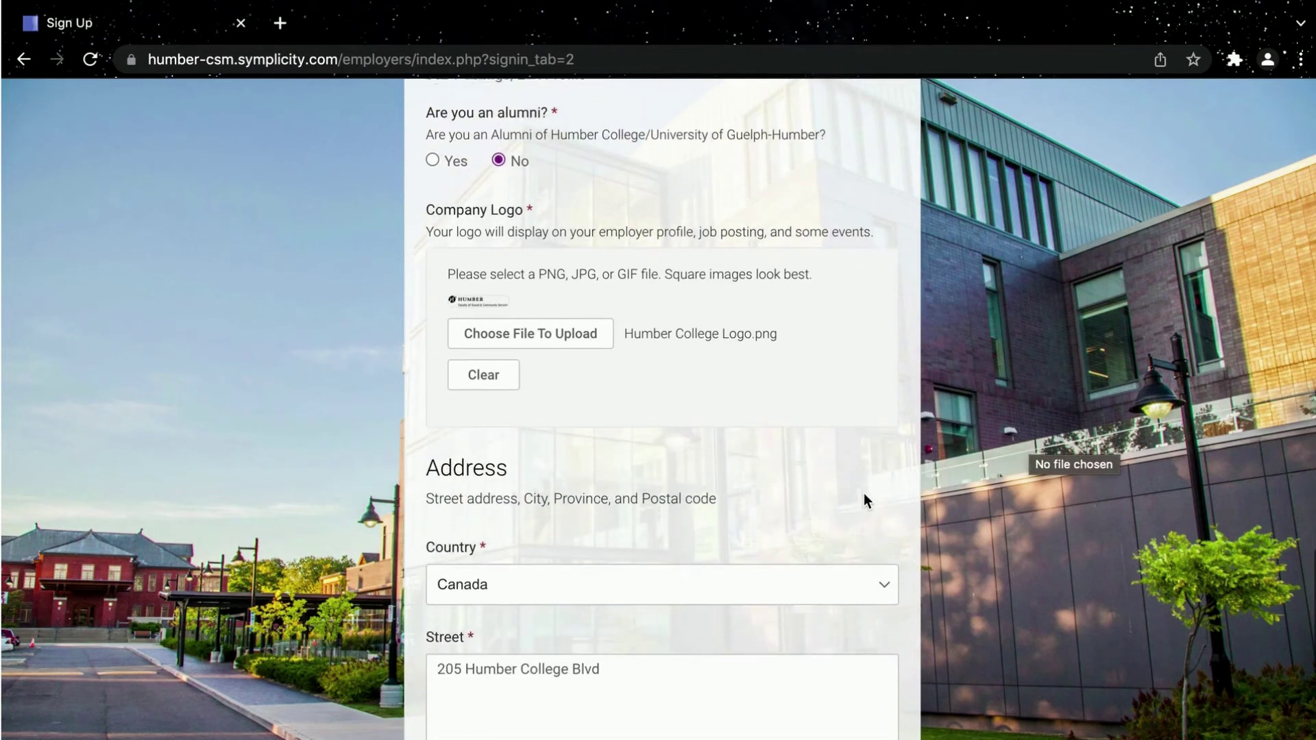
scroll(864, 492, down, 2)
scroll(902, 520, down, 3)
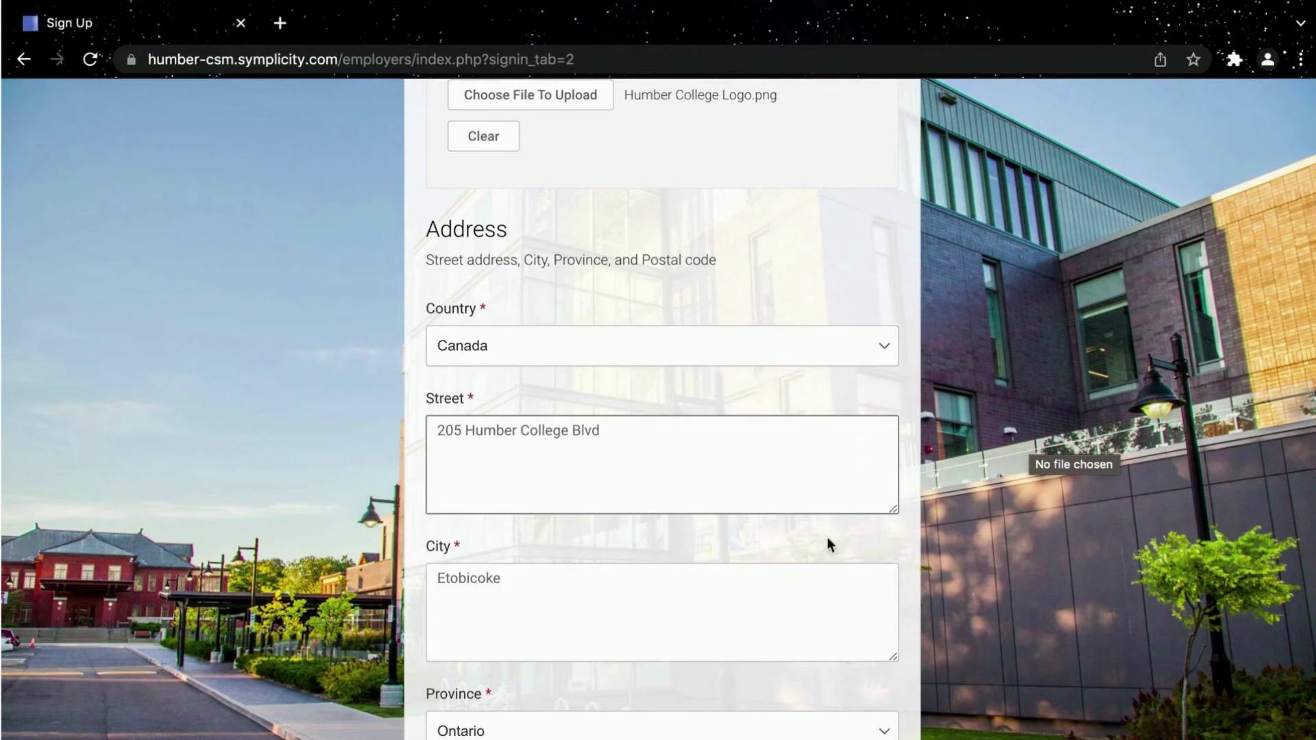
scroll(812, 604, down, 1)
scroll(811, 606, down, 3)
scroll(811, 605, down, 2)
scroll(811, 604, down, 2)
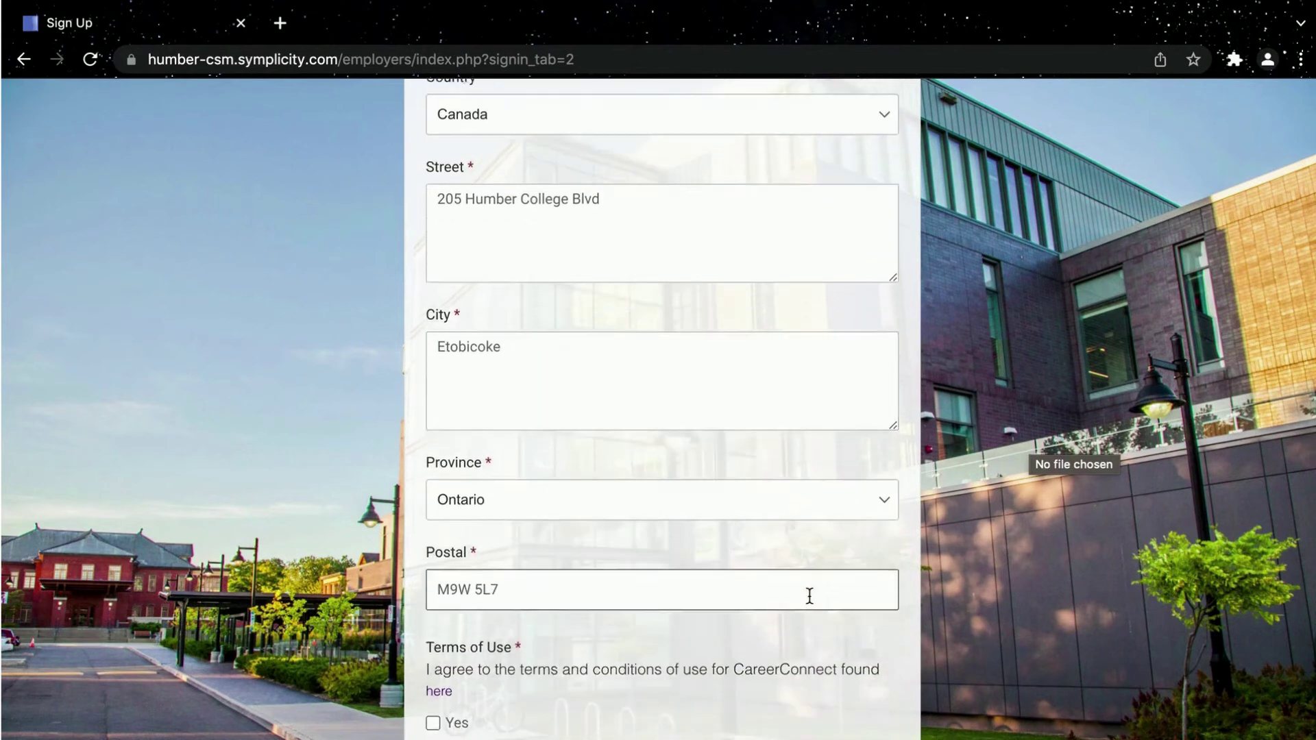
scroll(812, 604, down, 1)
scroll(809, 597, down, 1)
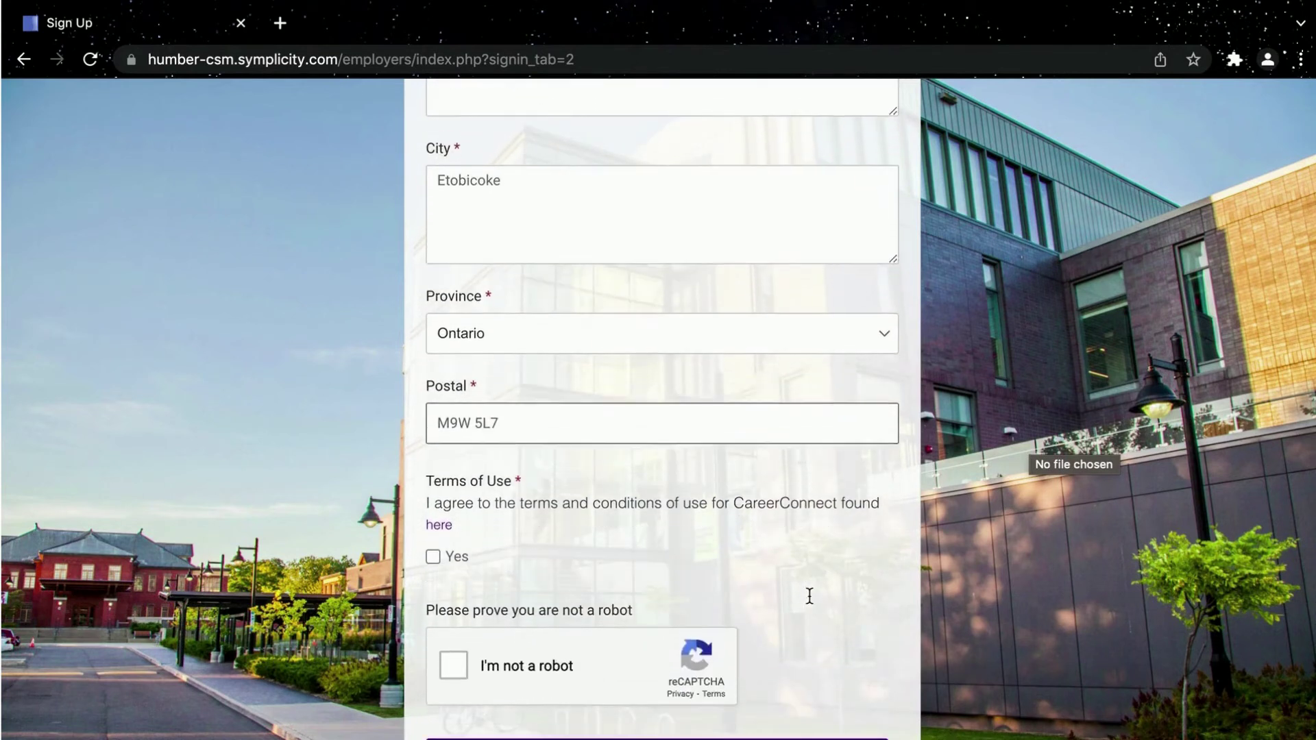
Agree to the Terms of Use and pass the reCAPTCHA robot check before submitting.
click(433, 546)
scroll(573, 565, down, 1)
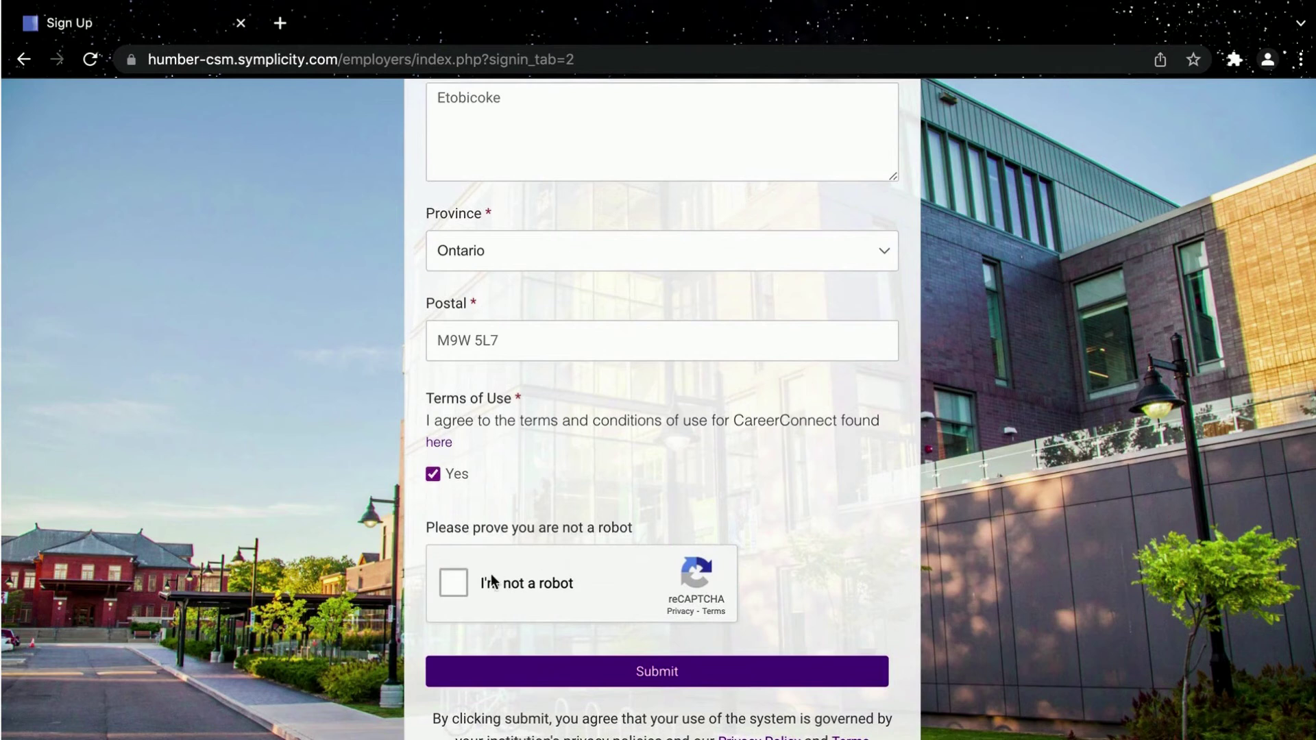
click(456, 583)
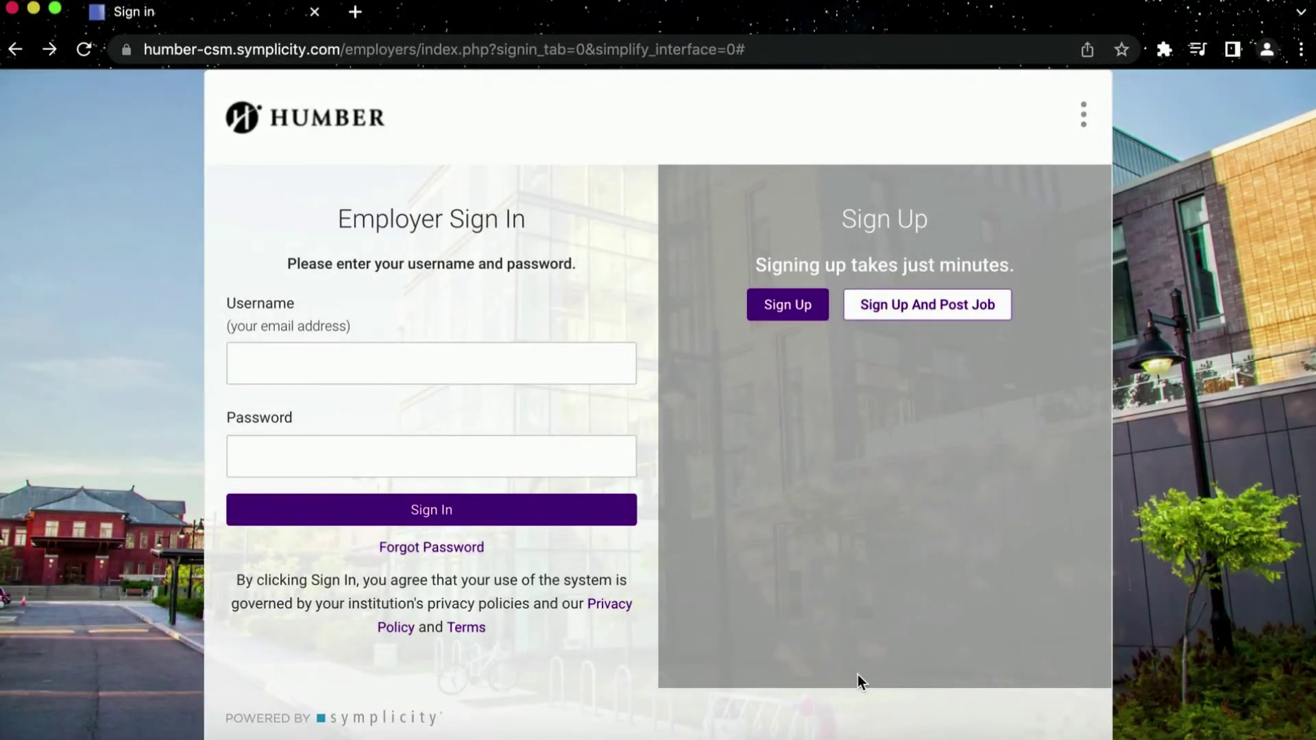
Go to the Forgot Password page from the Employer Sign In page.
click(475, 554)
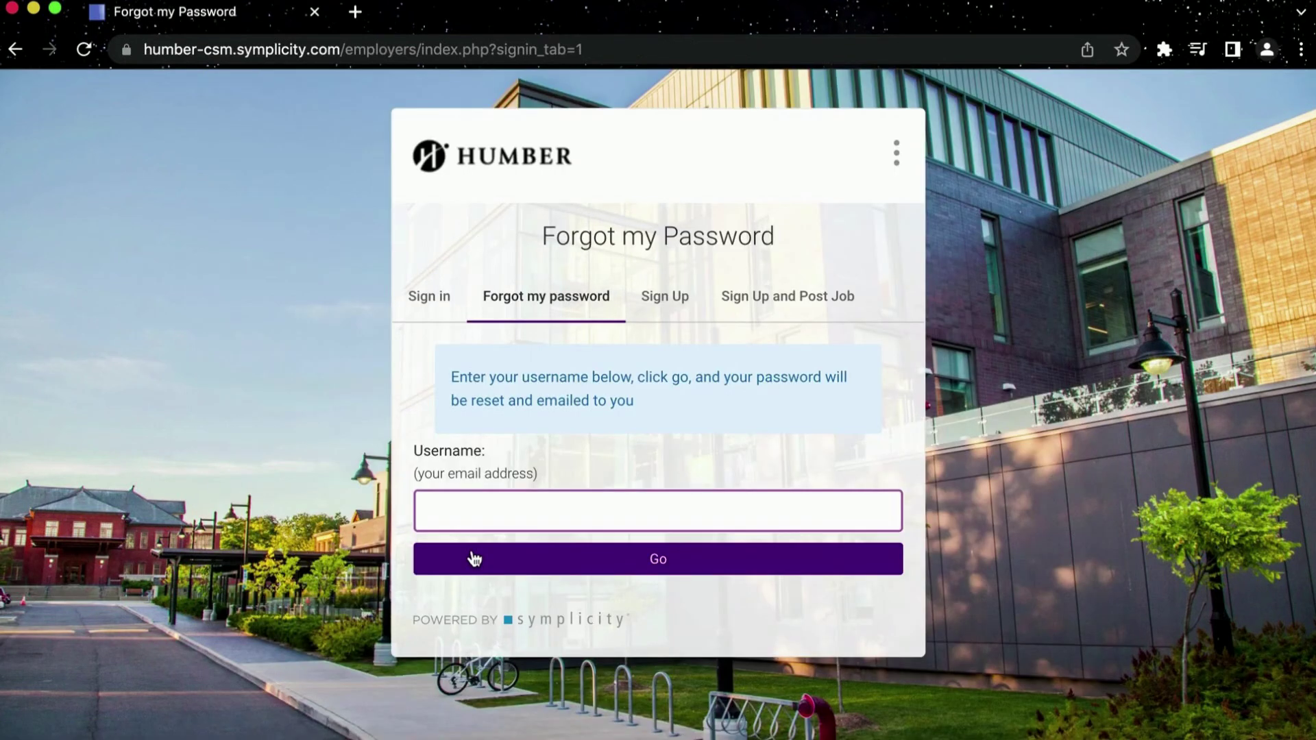